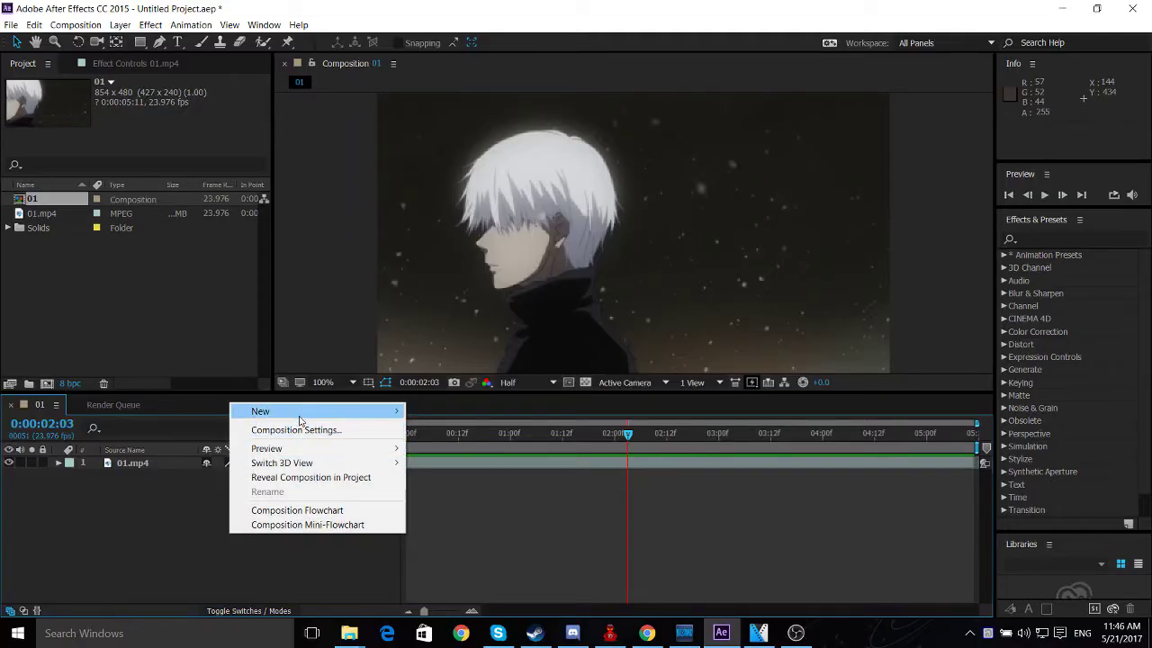
- Create a black solid, Black Solid 3, above 01.mp4 and switch off its visibility
{"action": "mouse_move", "coordinate": [300, 420]}
{"action": "left_click", "coordinate": [423, 443]}
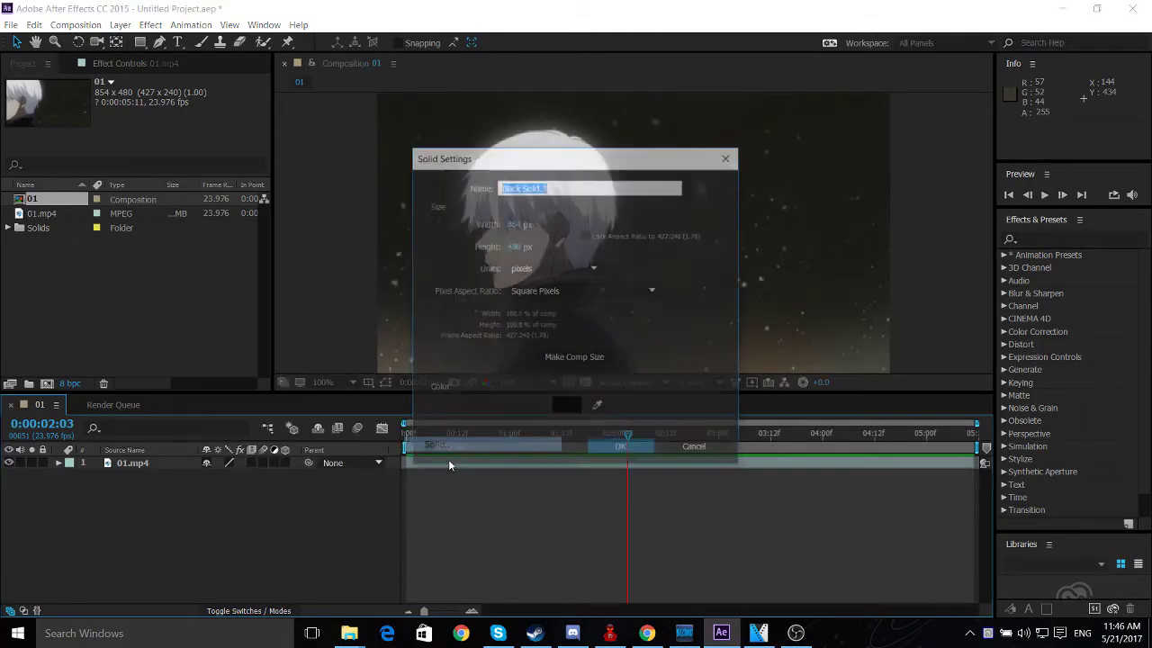
{"action": "left_click", "coordinate": [621, 450]}
{"action": "left_click", "coordinate": [8, 462]}
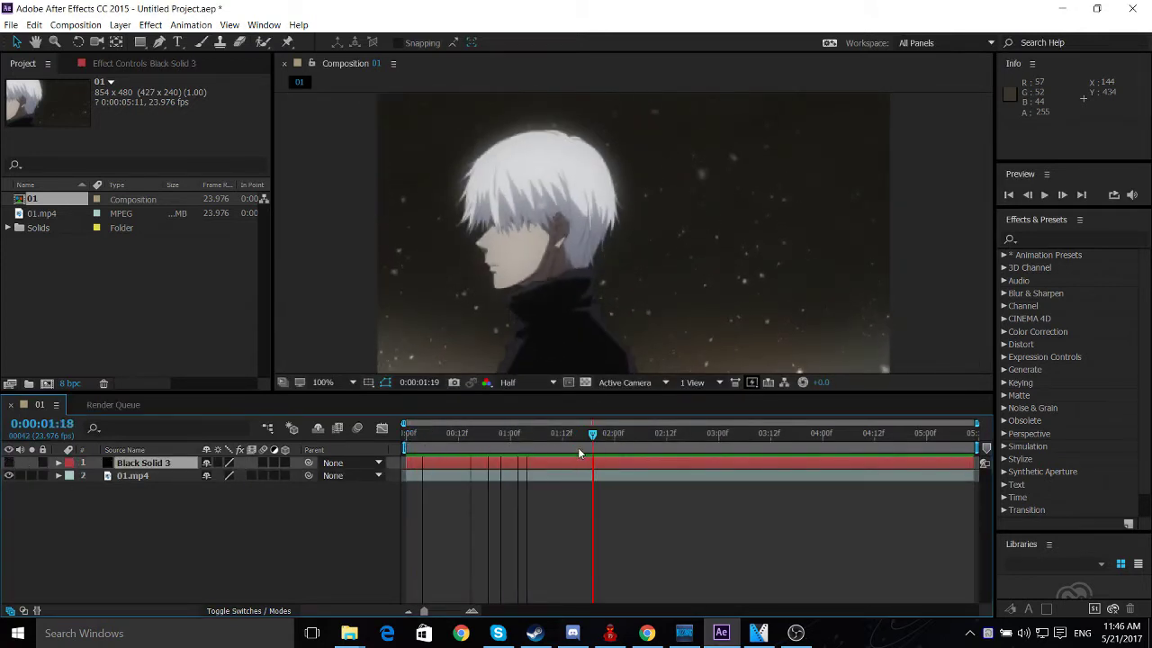
- Play and scrub through the opening of the footage to watch its zoom-in
{"action": "left_click_drag", "start_coordinate": [630, 437], "coordinate": [587, 462]}
{"action": "key", "text": "space"}
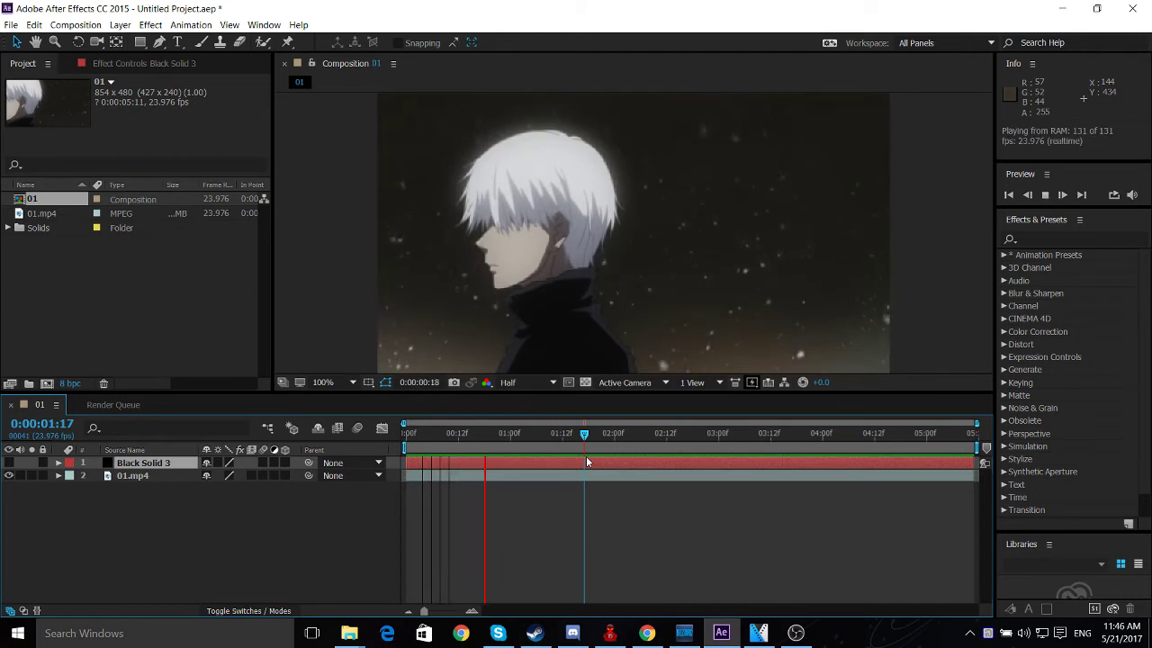
{"action": "key", "text": "space"}
{"action": "left_click_drag", "start_coordinate": [568, 437], "coordinate": [381, 427]}
- Inspect 01.mp4's Scale keyframes (203% at frame 0) and park the playhead at 0:00:00:14
{"action": "left_click", "coordinate": [420, 473]}
{"action": "key", "text": "s"}
{"action": "left_click", "coordinate": [407, 488]}
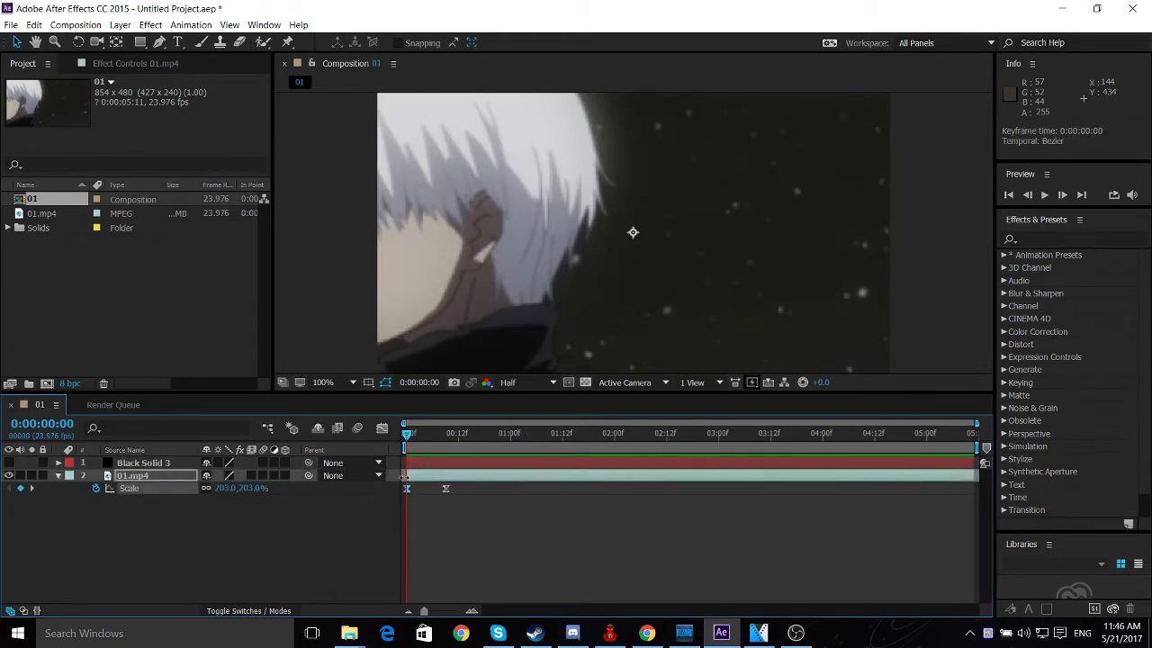
{"action": "key", "text": "ctrl+z"}
{"action": "key", "text": "ctrl+z"}
{"action": "left_click", "coordinate": [477, 444]}
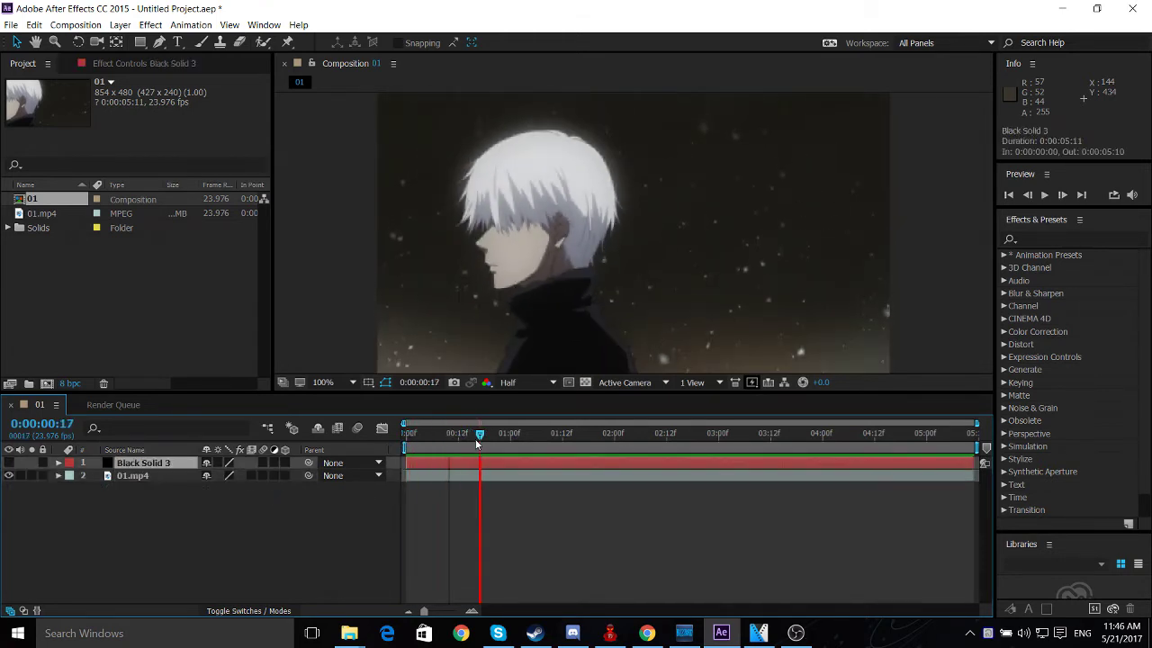
{"action": "left_click_drag", "start_coordinate": [477, 444], "coordinate": [466, 441]}
{"action": "left_click", "coordinate": [464, 475]}
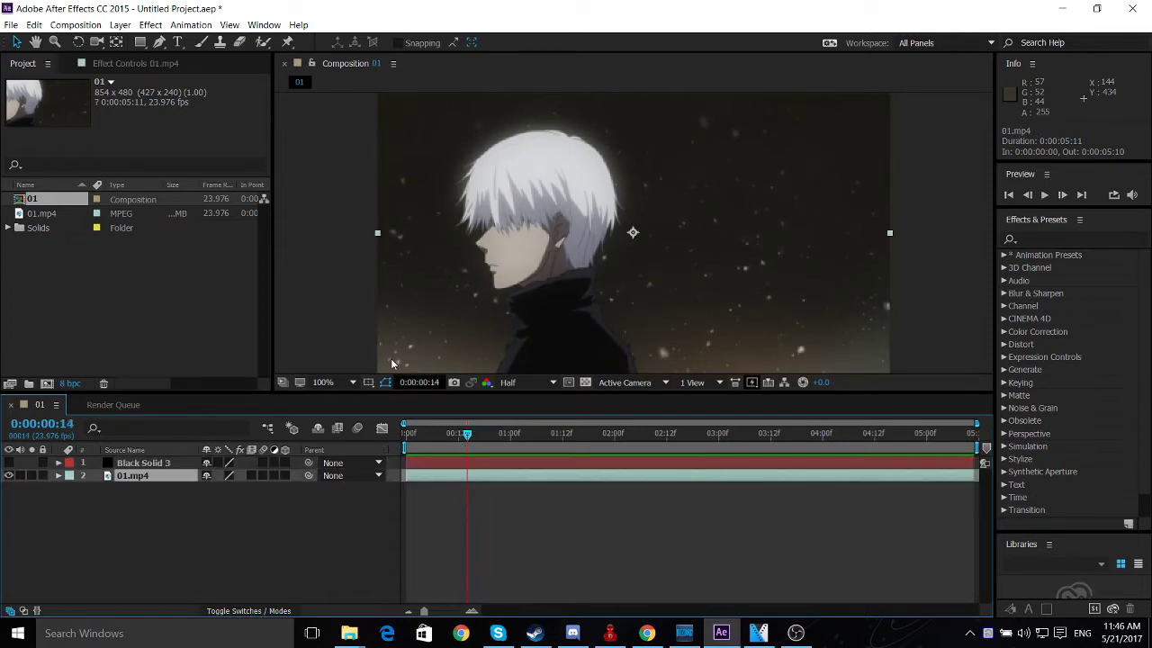
- With the Pen tool on Black Solid 3, place mask points up the collar, neck, chin and face profile
{"action": "left_click", "coordinate": [159, 43]}
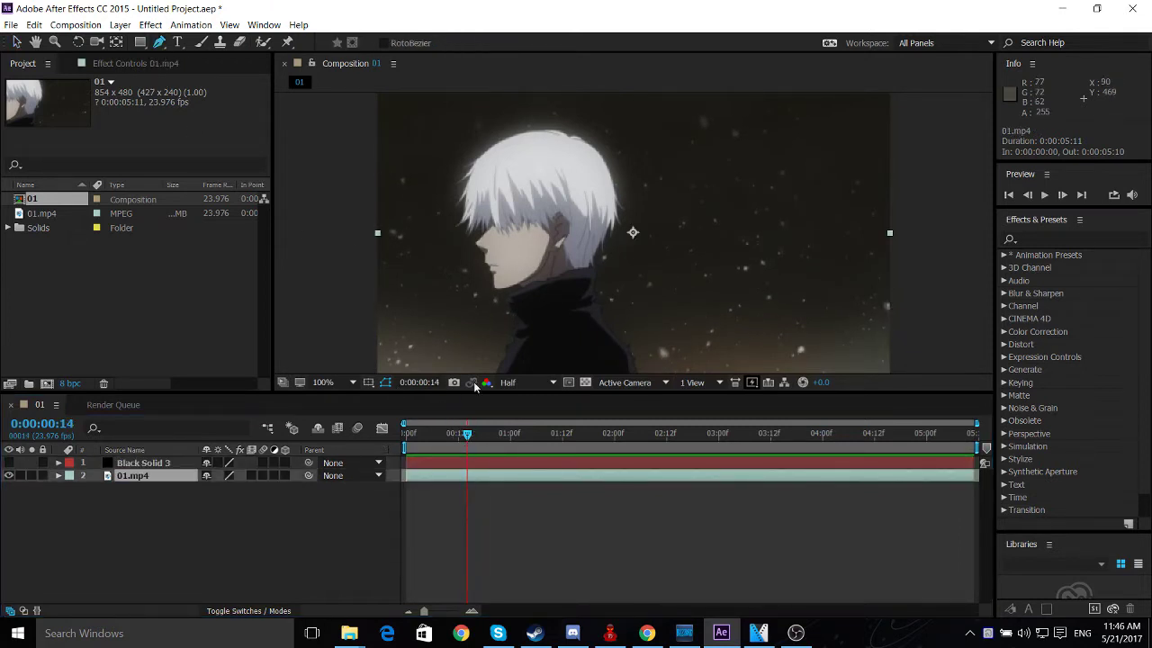
{"action": "left_click", "coordinate": [484, 462]}
{"action": "scroll", "coordinate": [531, 299], "scroll_direction": "up", "scroll_amount": 3}
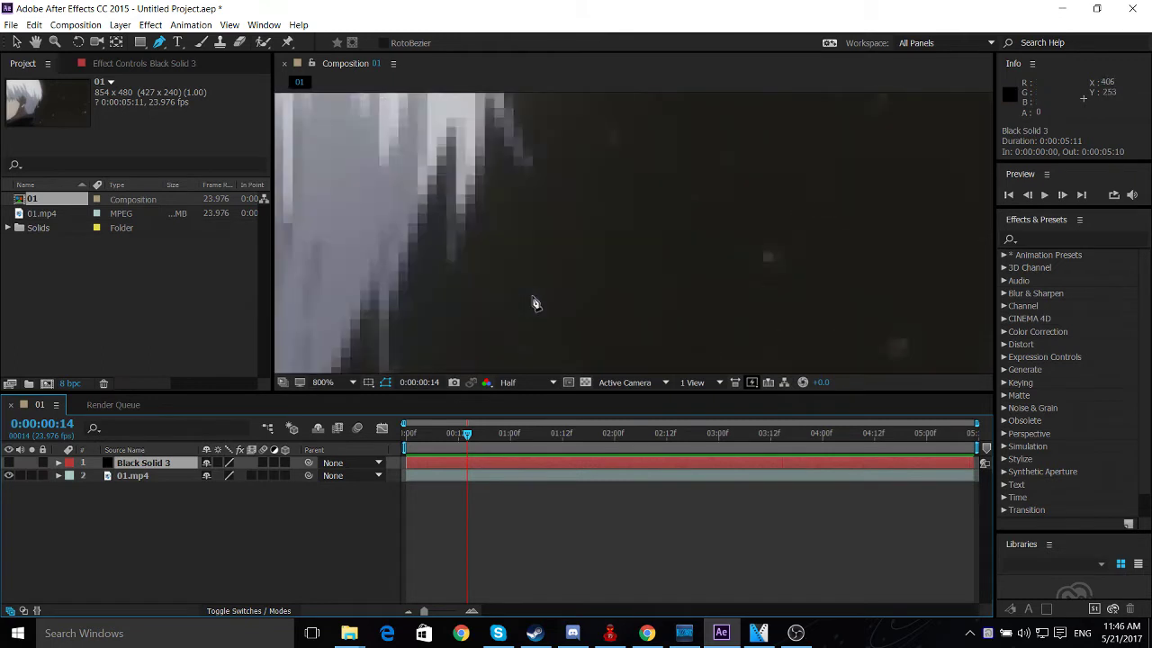
{"action": "scroll", "coordinate": [527, 310], "scroll_direction": "down", "scroll_amount": 1}
{"action": "mouse_move", "coordinate": [513, 296]}
{"action": "left_mouse_down"}
{"action": "mouse_move", "coordinate": [711, 195]}
{"action": "mouse_move", "coordinate": [621, 333]}
{"action": "left_mouse_up"}
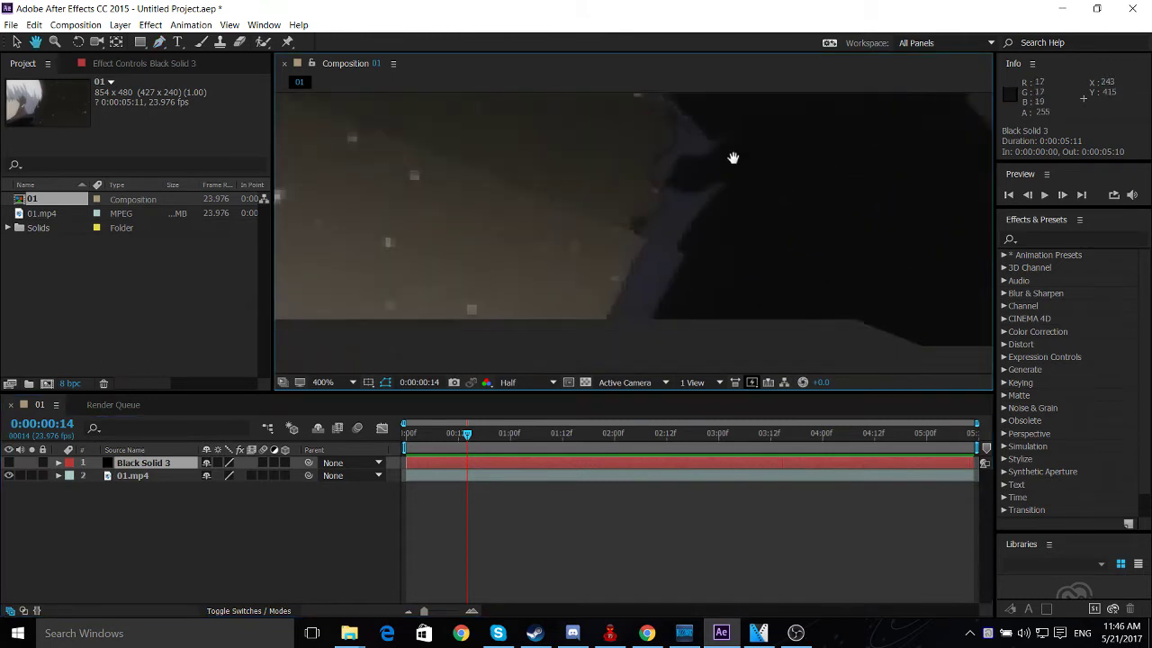
{"action": "left_click", "coordinate": [604, 342]}
{"action": "left_click", "coordinate": [620, 318]}
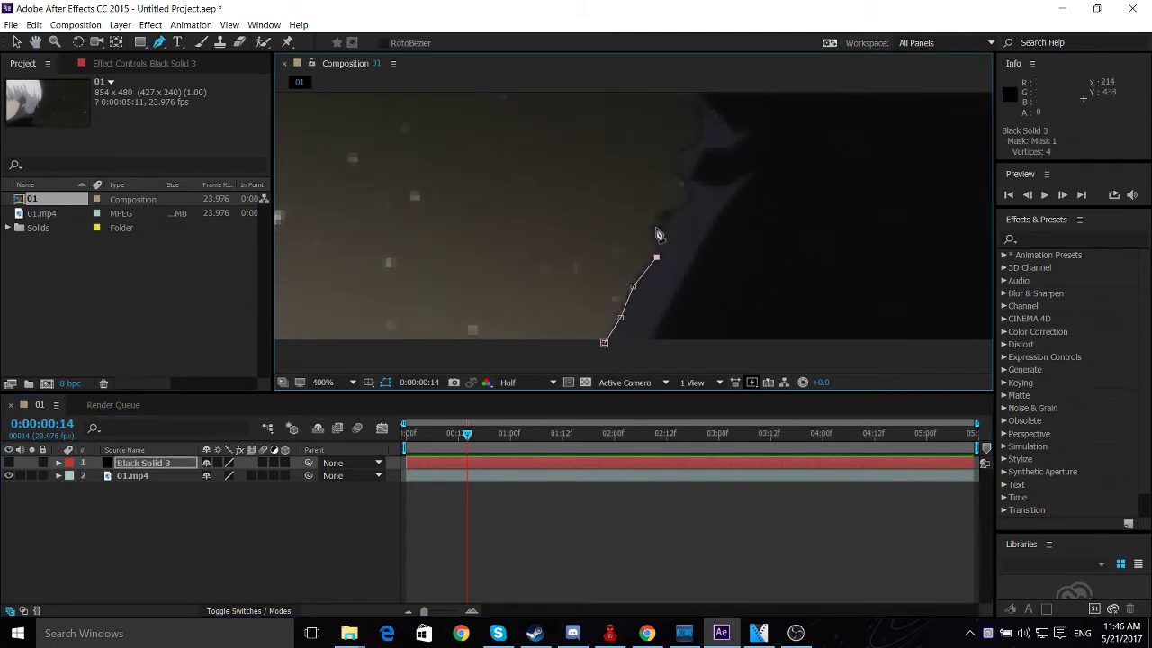
{"action": "left_click_drag", "start_coordinate": [701, 147], "coordinate": [723, 259]}
{"action": "left_click", "coordinate": [722, 228]}
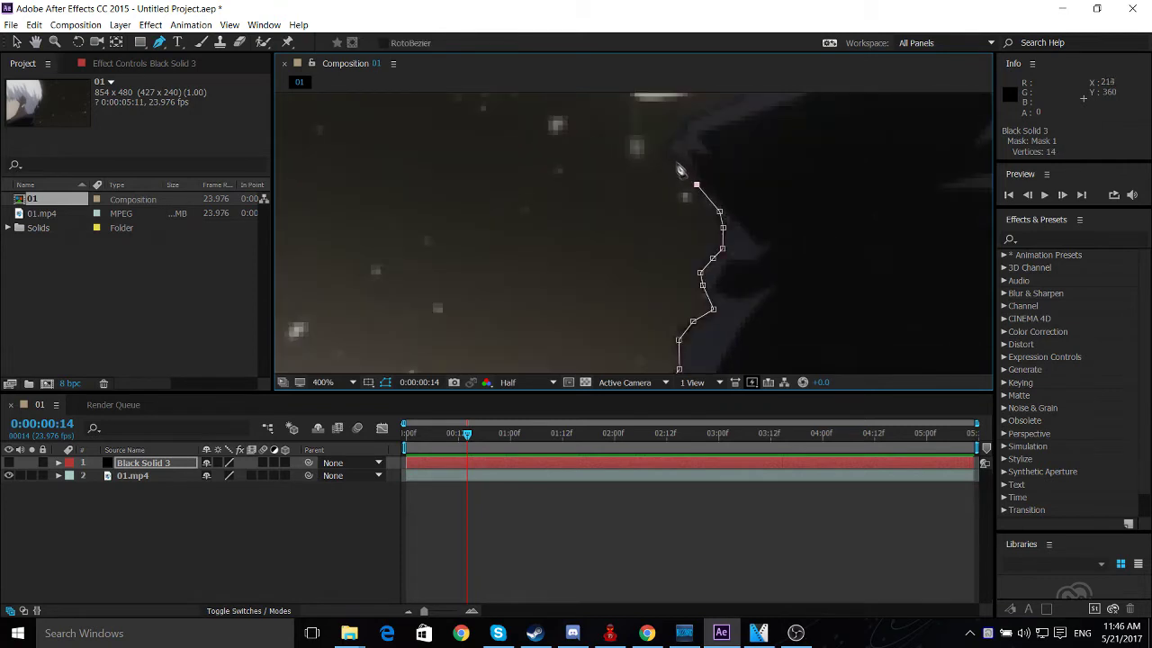
{"action": "left_click", "coordinate": [739, 101]}
{"action": "left_click_drag", "start_coordinate": [738, 102], "coordinate": [714, 243]}
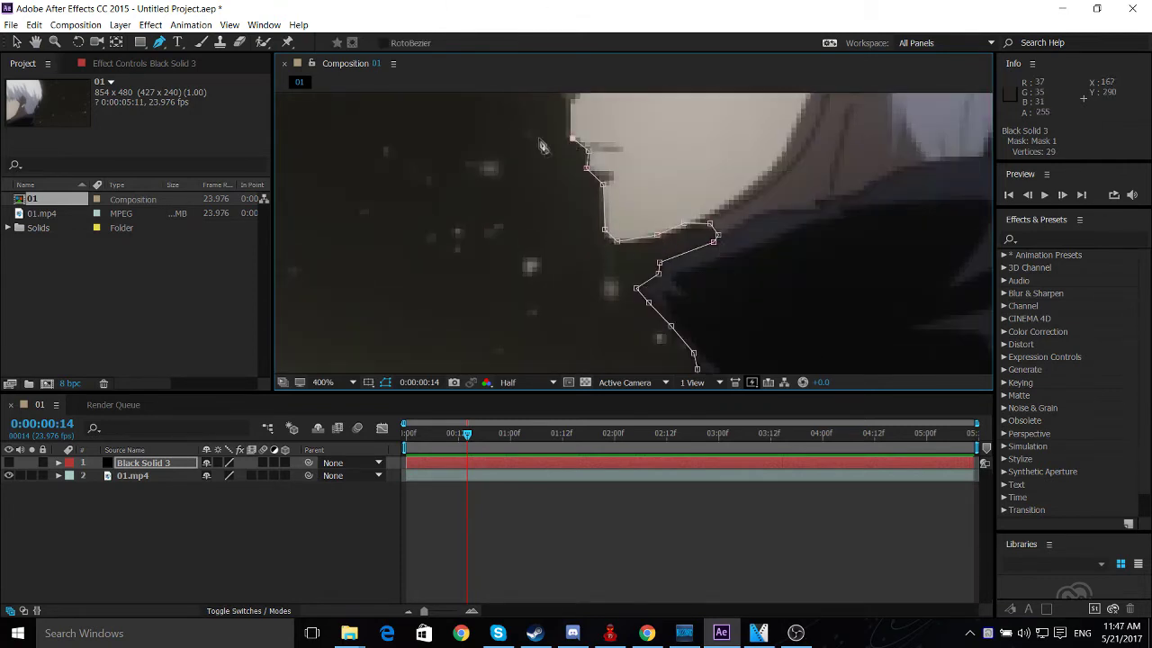
{"action": "left_click_drag", "start_coordinate": [543, 146], "coordinate": [514, 283]}
{"action": "left_click", "coordinate": [539, 239]}
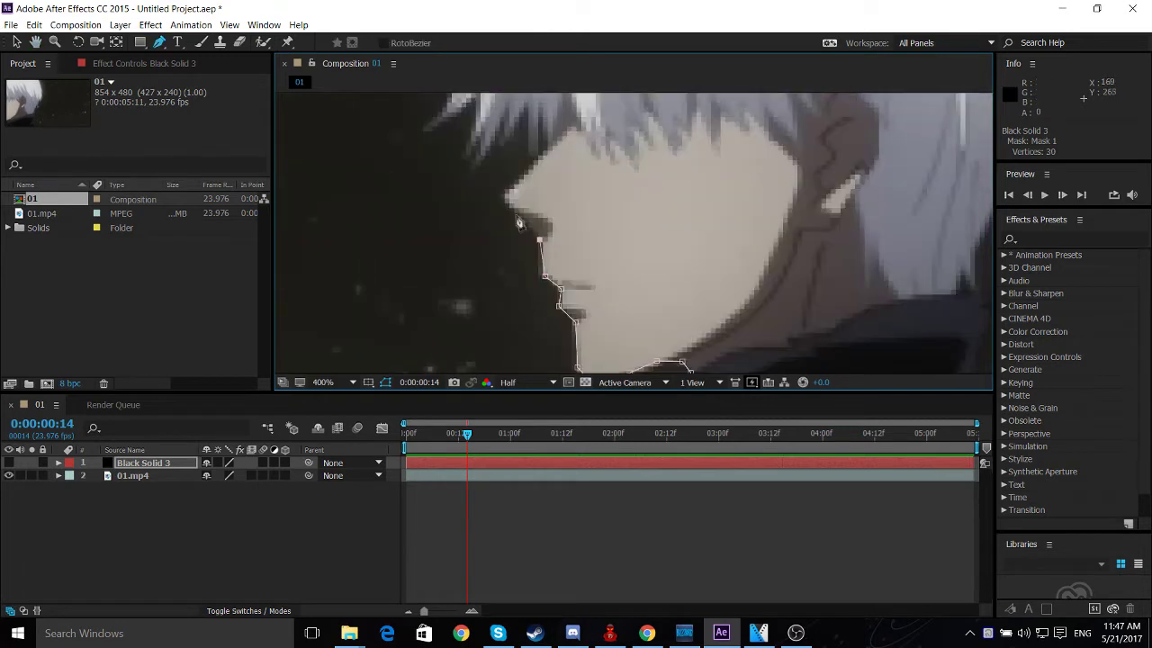
{"action": "left_click", "coordinate": [538, 159]}
{"action": "left_click_drag", "start_coordinate": [541, 157], "coordinate": [564, 210]}
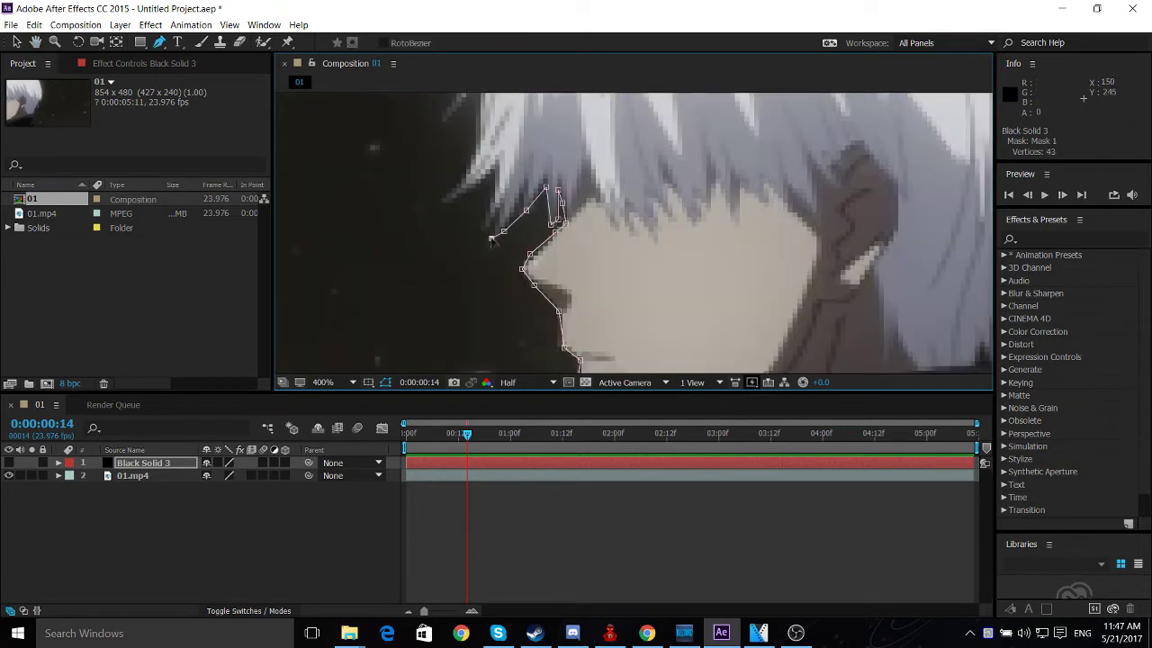
- Continue the mask around the hair tips, the hair's edge and across the crown of the head
{"action": "left_click", "coordinate": [469, 167]}
{"action": "left_click_drag", "start_coordinate": [469, 168], "coordinate": [510, 292]}
{"action": "left_click", "coordinate": [521, 236]}
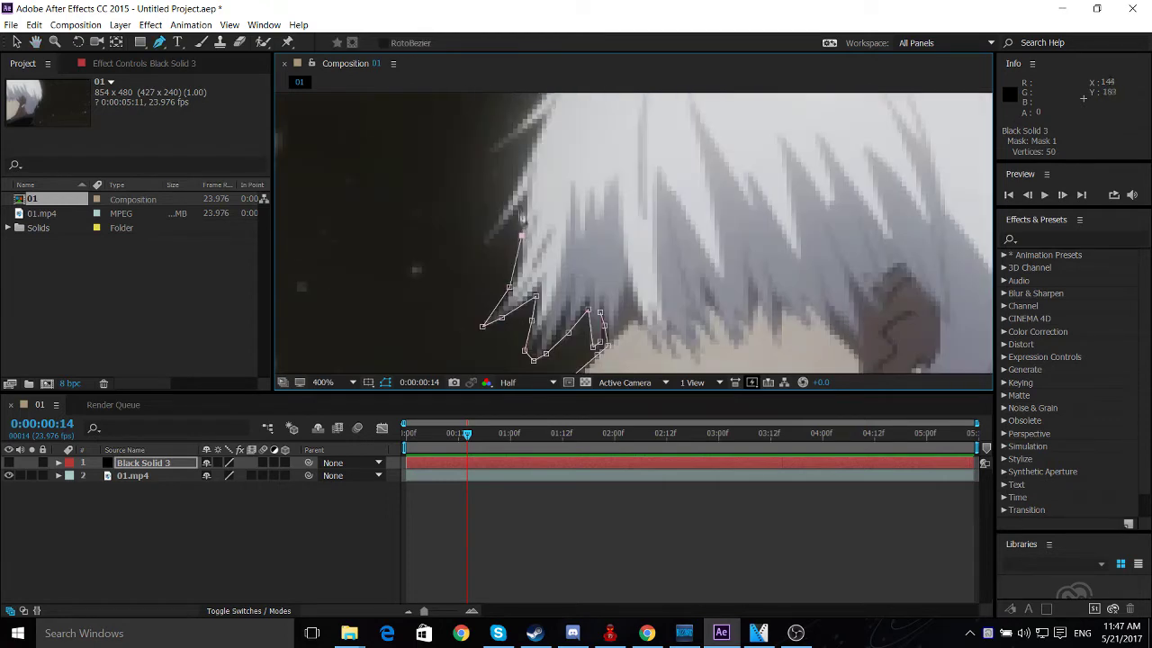
{"action": "left_click", "coordinate": [519, 189]}
{"action": "scroll", "coordinate": [551, 237], "scroll_direction": "up", "scroll_amount": 3}
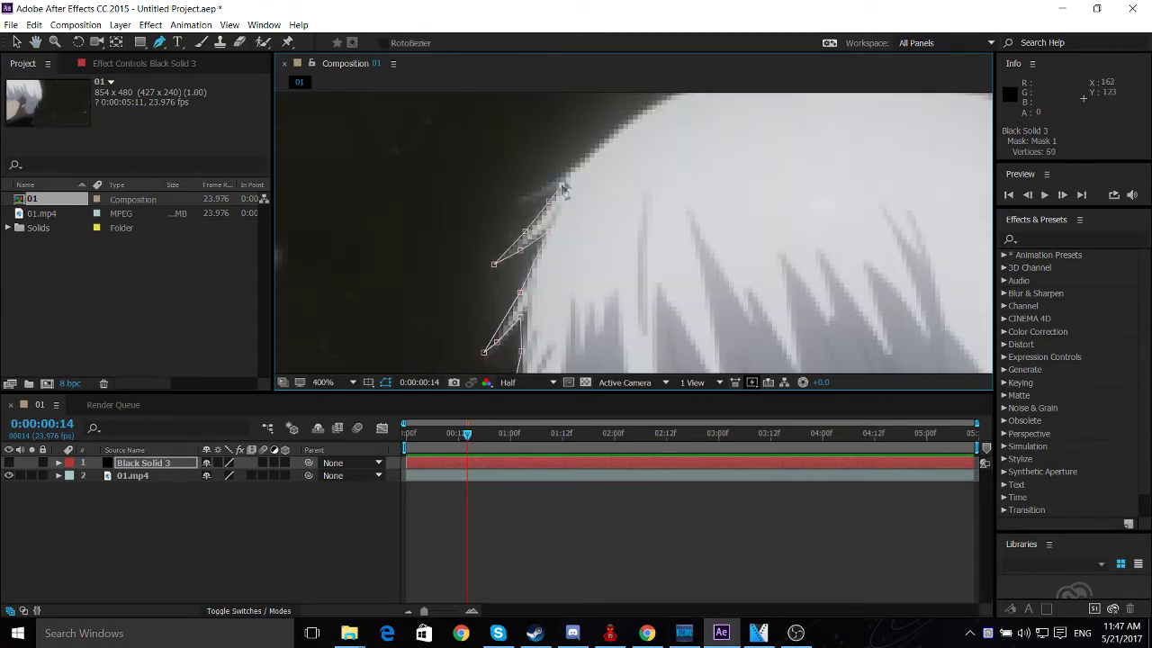
{"action": "left_click", "coordinate": [563, 189]}
{"action": "left_click_drag", "start_coordinate": [563, 189], "coordinate": [619, 247]}
{"action": "left_click", "coordinate": [720, 182]}
{"action": "left_click", "coordinate": [768, 172]}
{"action": "left_click_drag", "start_coordinate": [767, 172], "coordinate": [660, 180]}
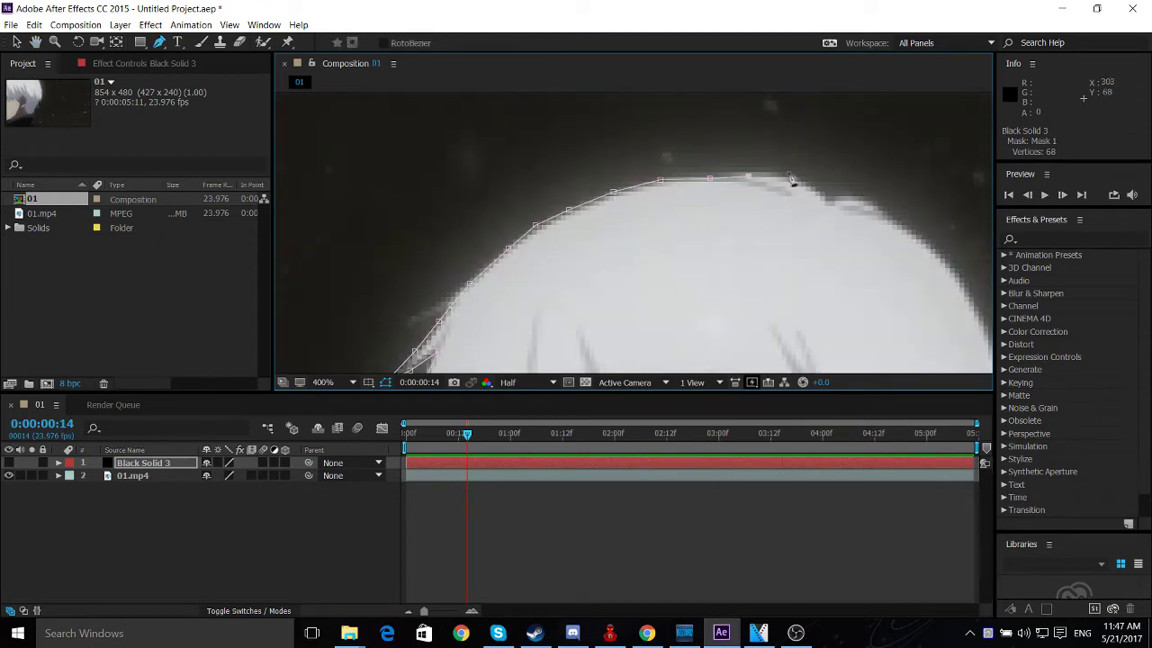
{"action": "left_click", "coordinate": [853, 205]}
{"action": "scroll", "coordinate": [854, 205], "scroll_direction": "up", "scroll_amount": 2}
{"action": "left_click_drag", "start_coordinate": [853, 206], "coordinate": [677, 182]}
{"action": "left_click", "coordinate": [677, 182]}
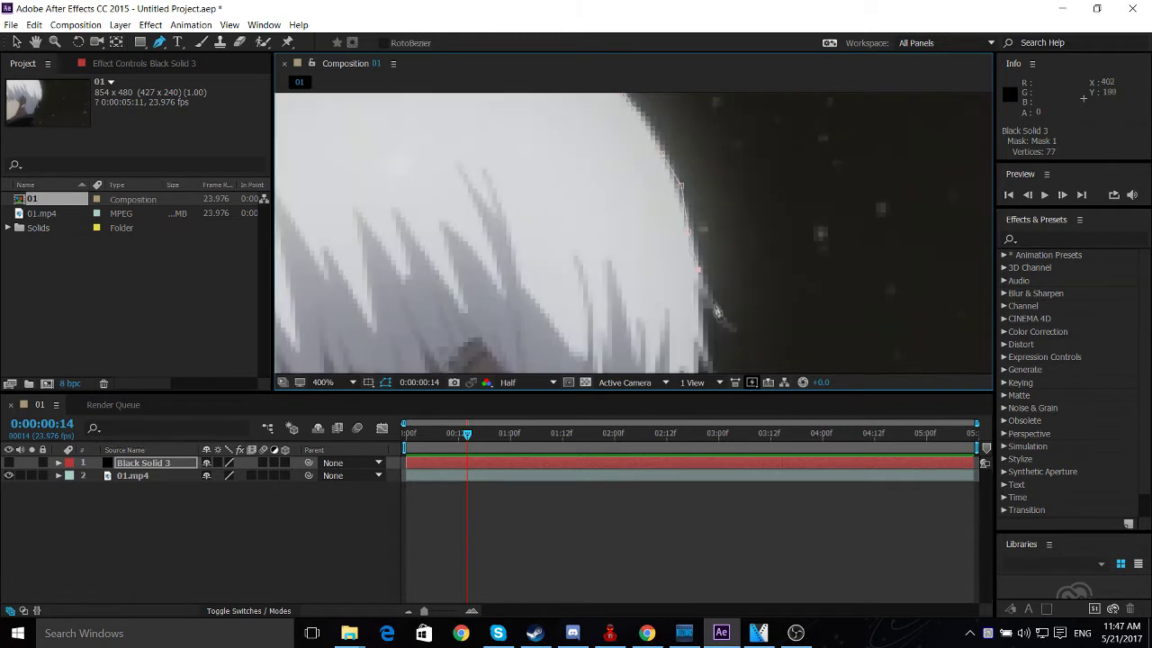
- Trace the mask down the back of the hair, the back of the neck and the coat
{"action": "left_click_drag", "start_coordinate": [734, 324], "coordinate": [705, 189]}
{"action": "left_click", "coordinate": [679, 220]}
{"action": "left_click", "coordinate": [690, 249]}
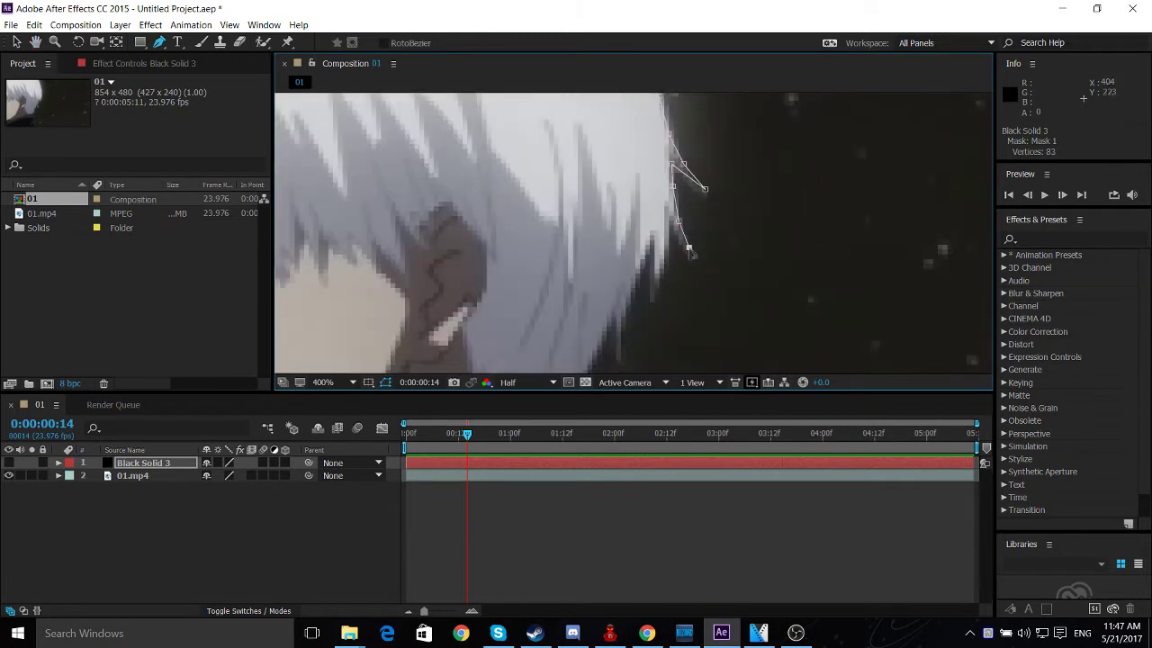
{"action": "left_click", "coordinate": [642, 282]}
{"action": "left_click", "coordinate": [628, 313]}
{"action": "left_click_drag", "start_coordinate": [626, 359], "coordinate": [623, 236]}
{"action": "left_click", "coordinate": [582, 257]}
{"action": "left_click", "coordinate": [580, 294]}
{"action": "left_click_drag", "start_coordinate": [654, 315], "coordinate": [633, 223]}
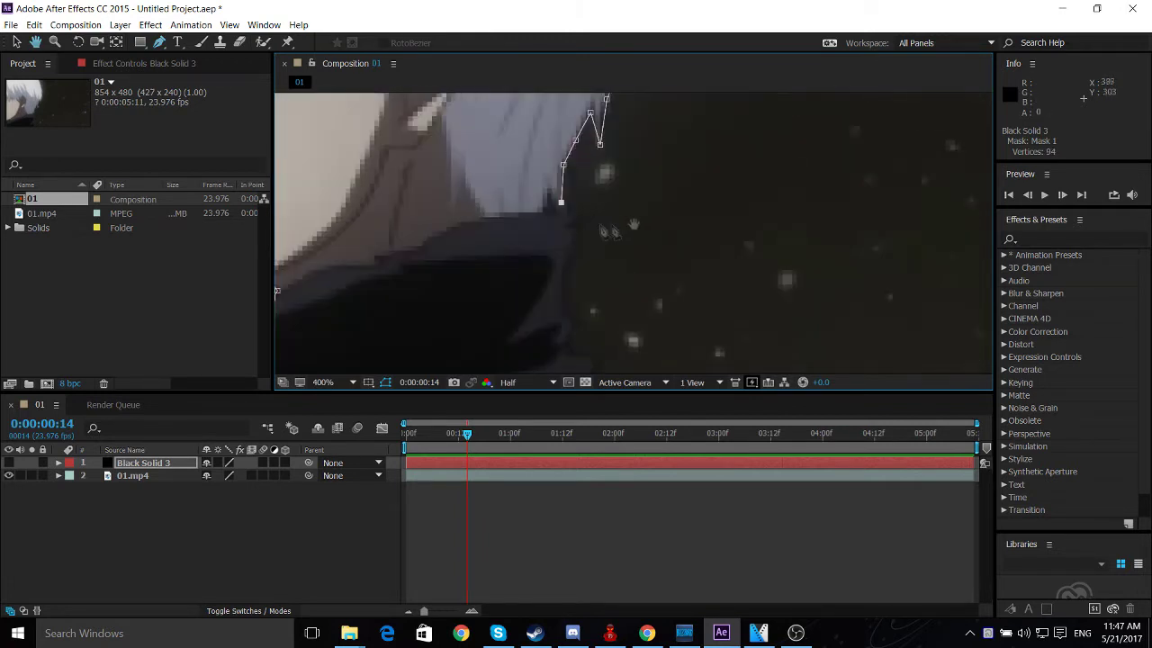
{"action": "left_click", "coordinate": [597, 270]}
{"action": "left_click", "coordinate": [597, 288]}
{"action": "left_click_drag", "start_coordinate": [576, 351], "coordinate": [595, 220]}
{"action": "left_click", "coordinate": [584, 233]}
{"action": "left_click", "coordinate": [589, 247]}
- Finish the outline along the shoulder and bottom edge, closing Mask 1 at its starting point
{"action": "left_click_drag", "start_coordinate": [612, 273], "coordinate": [565, 184]}
{"action": "left_click", "coordinate": [565, 186]}
{"action": "left_click", "coordinate": [579, 210]}
{"action": "left_click", "coordinate": [614, 246]}
{"action": "left_click", "coordinate": [638, 268]}
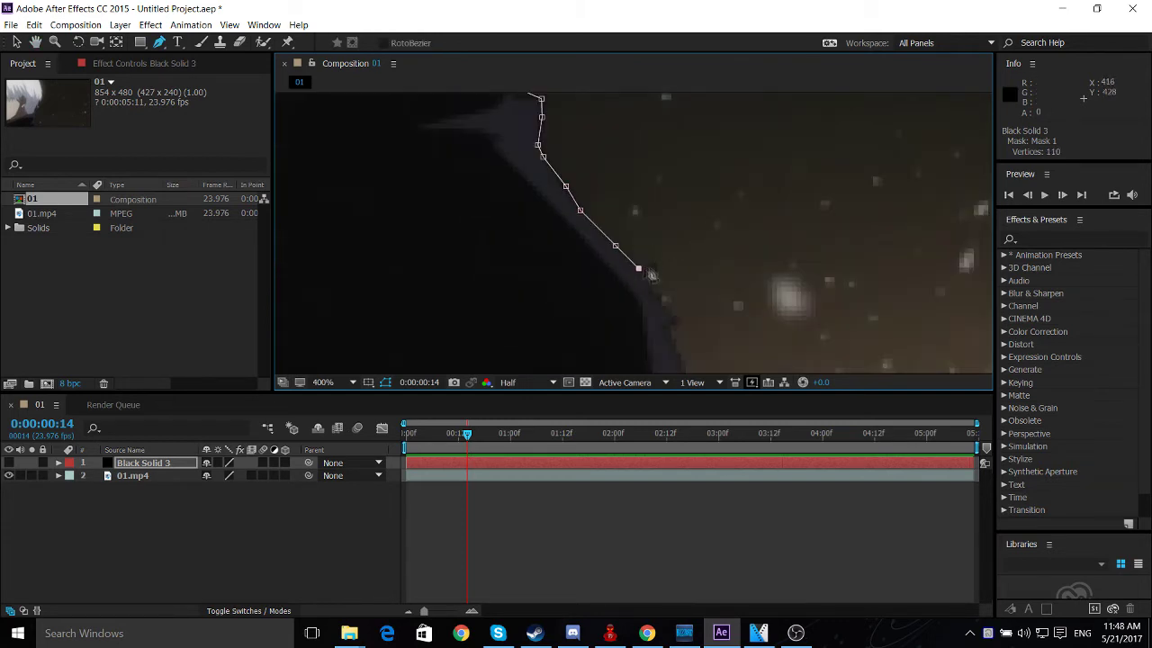
{"action": "left_click_drag", "start_coordinate": [681, 308], "coordinate": [692, 217]}
{"action": "left_click", "coordinate": [677, 235]}
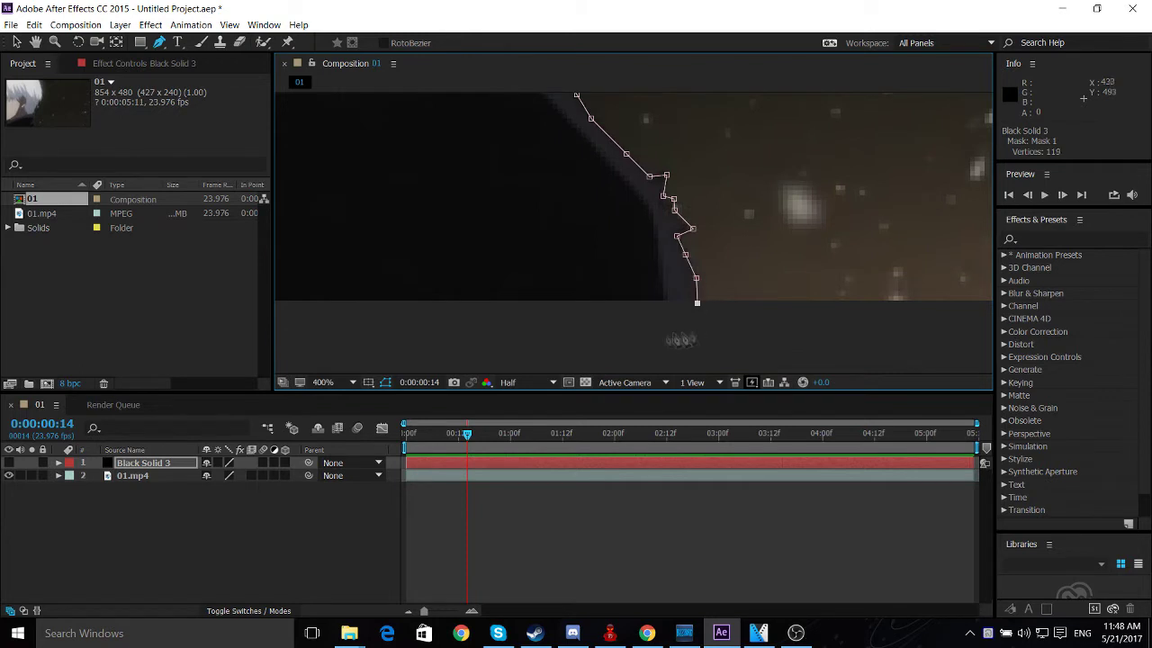
{"action": "left_click_drag", "start_coordinate": [681, 339], "coordinate": [990, 301]}
{"action": "left_click", "coordinate": [990, 286]}
{"action": "left_click", "coordinate": [708, 312]}
{"action": "left_click", "coordinate": [566, 309]}
{"action": "left_click", "coordinate": [442, 264]}
{"action": "scroll", "coordinate": [458, 272], "scroll_direction": "down", "scroll_amount": 4}
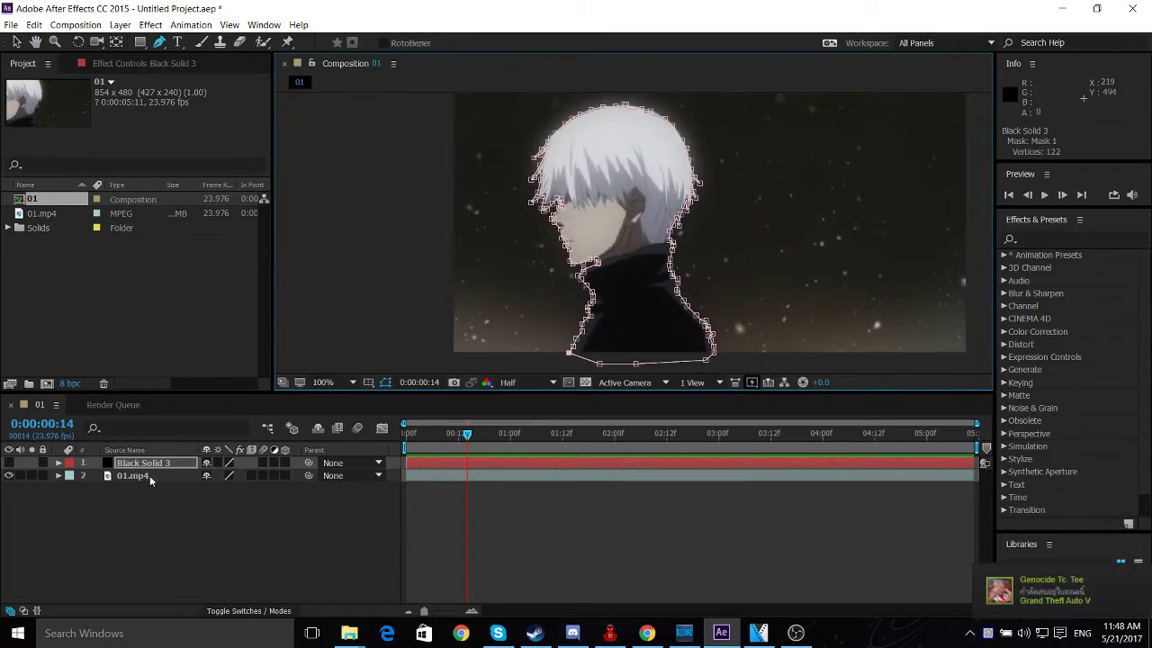
- Return to the Selection tool and show the masked Black Solid 3 over the character
{"action": "key", "text": "v"}
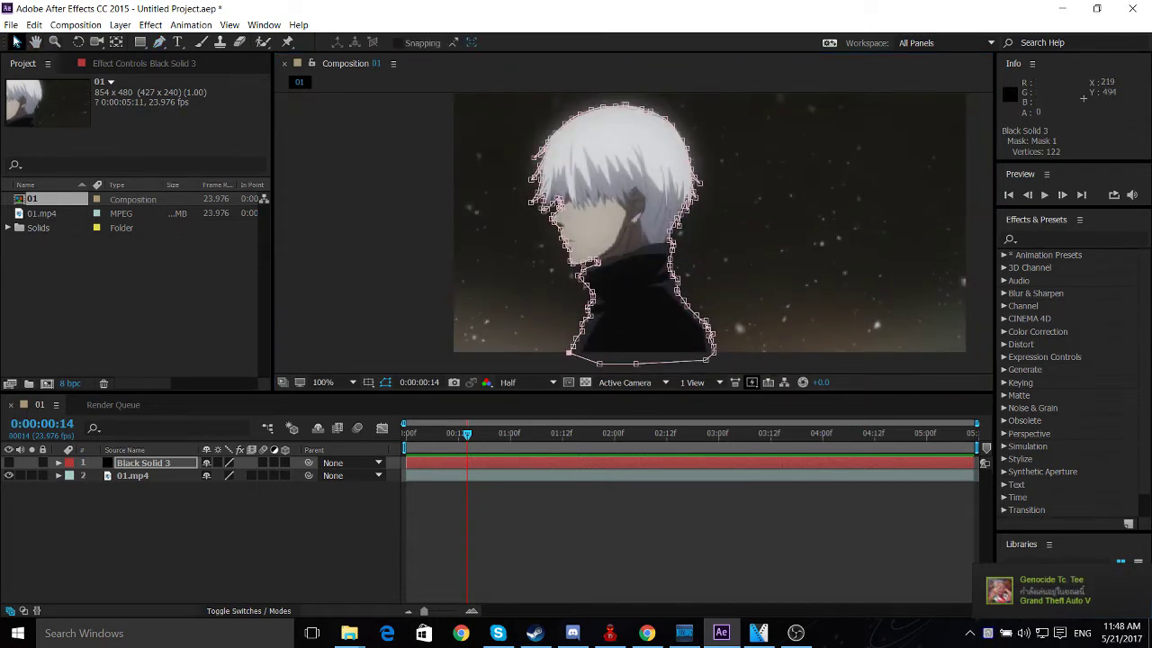
{"action": "left_click", "coordinate": [9, 463]}
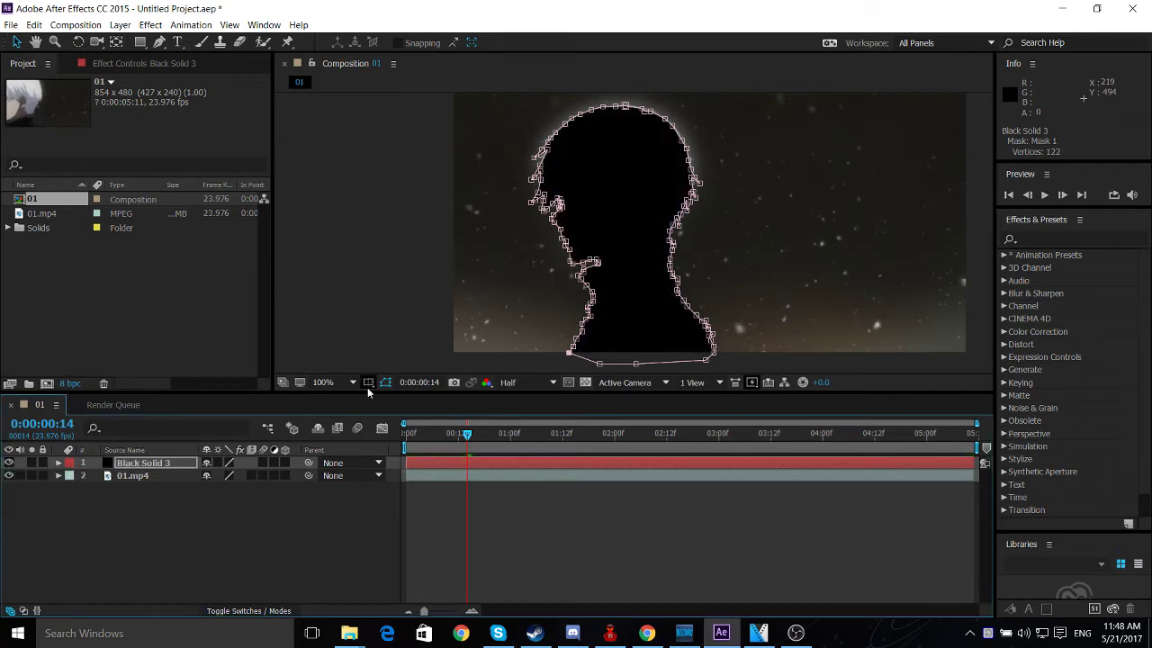
{"action": "mouse_move", "coordinate": [462, 435]}
{"action": "left_mouse_down"}
{"action": "mouse_move", "coordinate": [384, 437]}
{"action": "mouse_move", "coordinate": [432, 441]}
{"action": "left_mouse_up"}
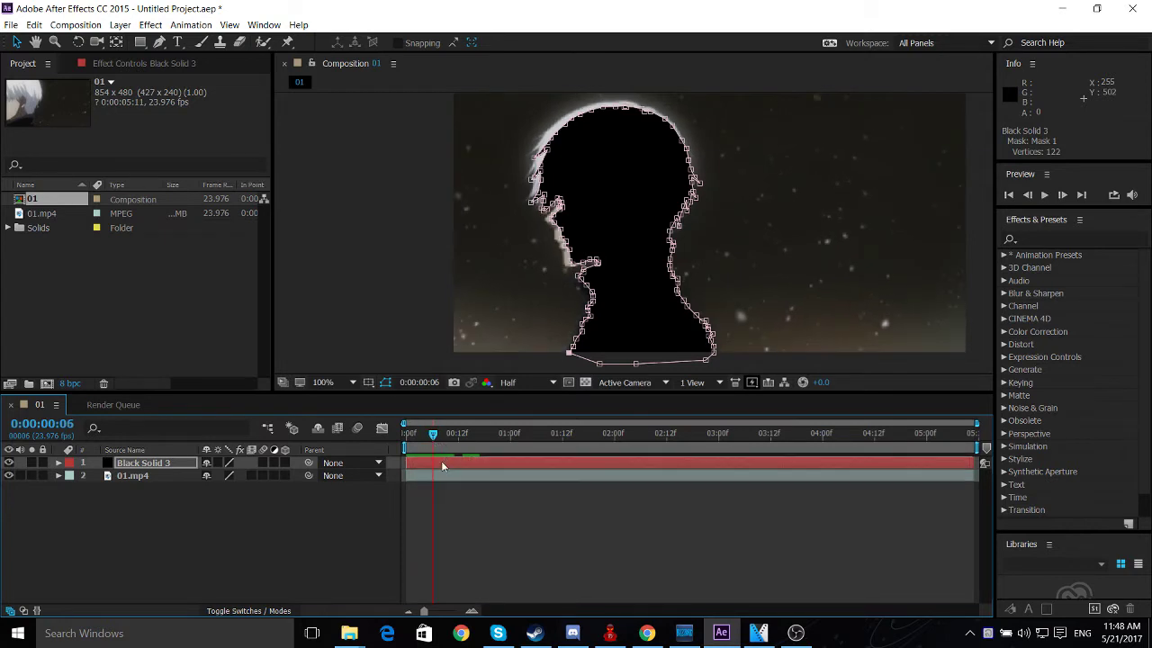
- Check 01.mp4's Scale keyframes, then make Black Solid 3 start at 0:00:00:09
{"action": "left_click", "coordinate": [433, 474]}
{"action": "key", "text": "s"}
{"action": "key", "text": "Page_Down"}
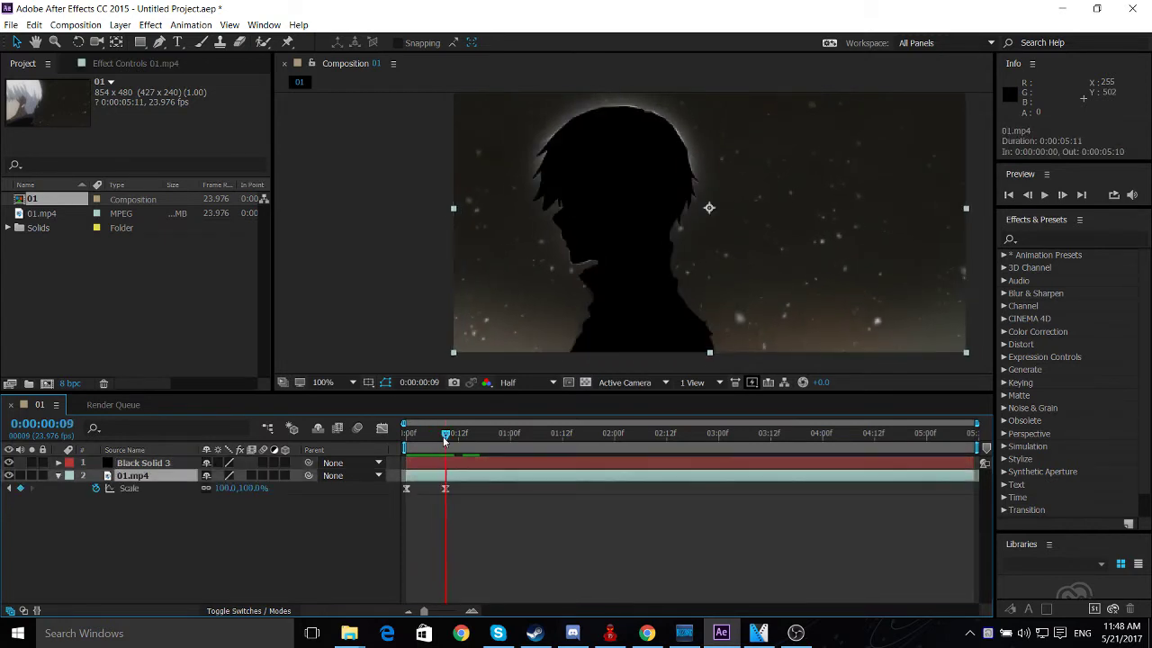
{"action": "key", "text": "Page_Down"}
{"action": "key", "text": "Page_Down"}
{"action": "left_click", "coordinate": [437, 465]}
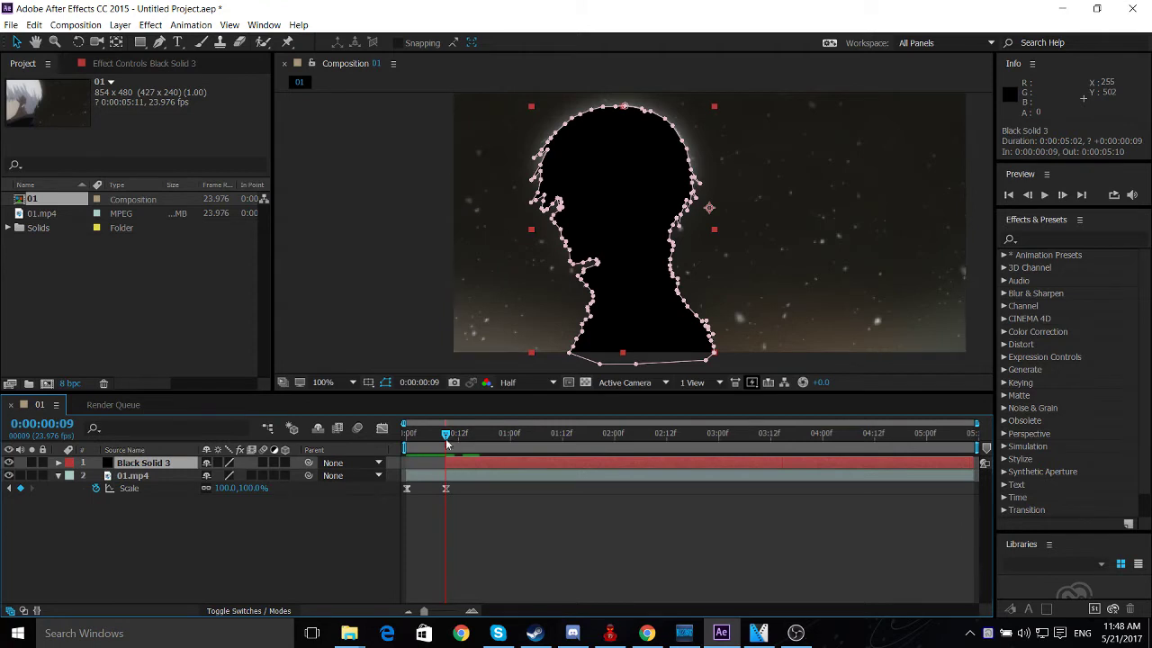
{"action": "mouse_move", "coordinate": [448, 438]}
{"action": "left_mouse_down"}
{"action": "mouse_move", "coordinate": [458, 438]}
{"action": "mouse_move", "coordinate": [446, 438]}
{"action": "left_mouse_up"}
- Search the Effects & Presets panel for 'saber' and apply Saber to Black Solid 3
{"action": "left_click", "coordinate": [1039, 239]}
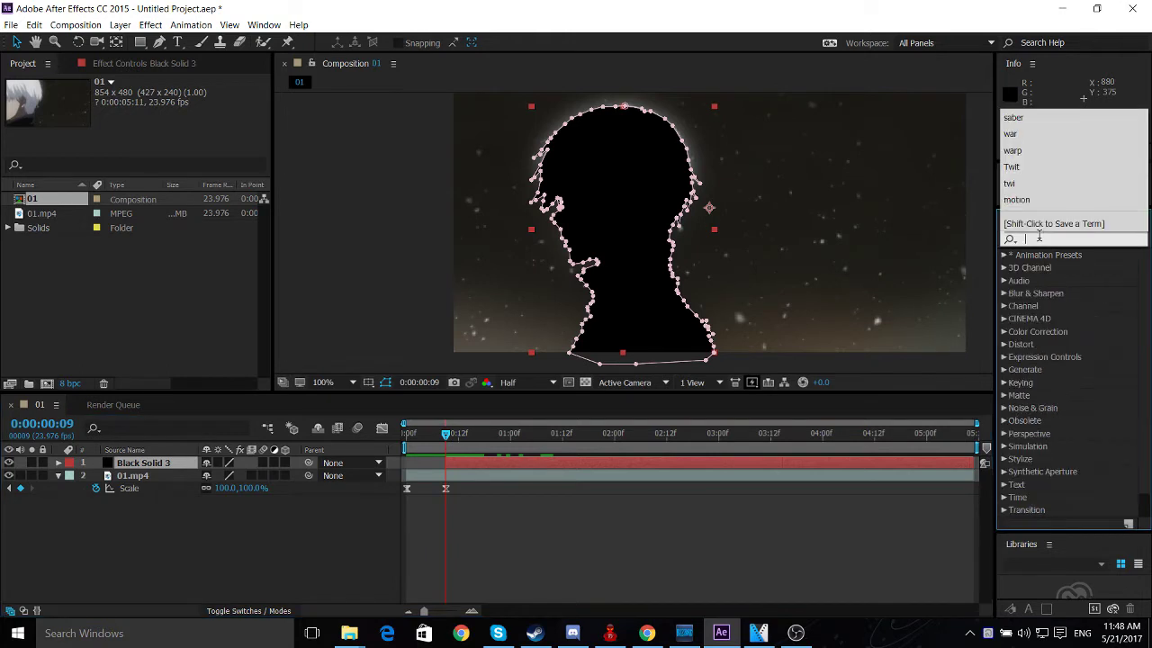
{"action": "type", "text": "saber"}
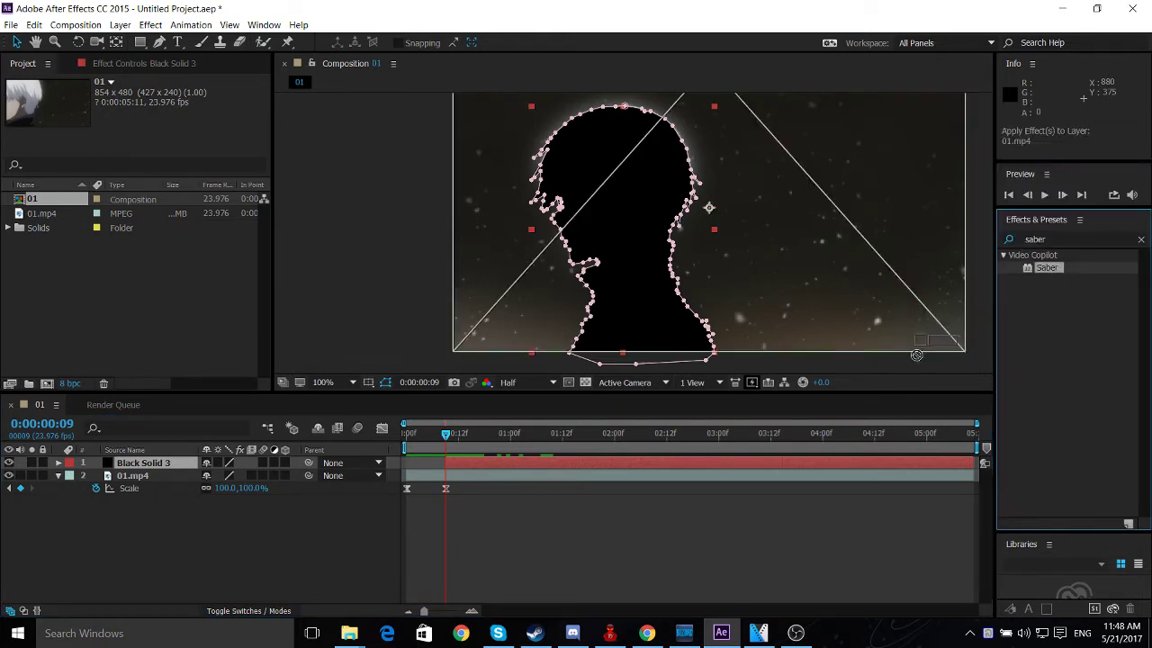
{"action": "left_click_drag", "start_coordinate": [1044, 270], "coordinate": [517, 461]}
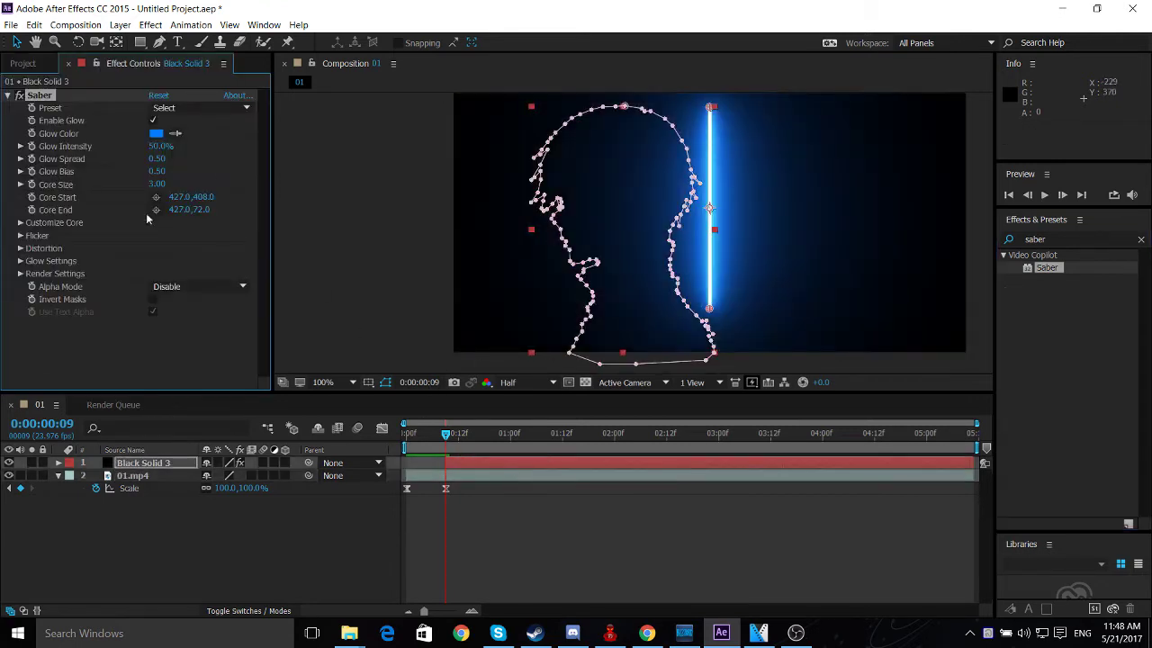
- Under Customize Core, set Saber's Core Type to Layer Masks
{"action": "left_click", "coordinate": [20, 223]}
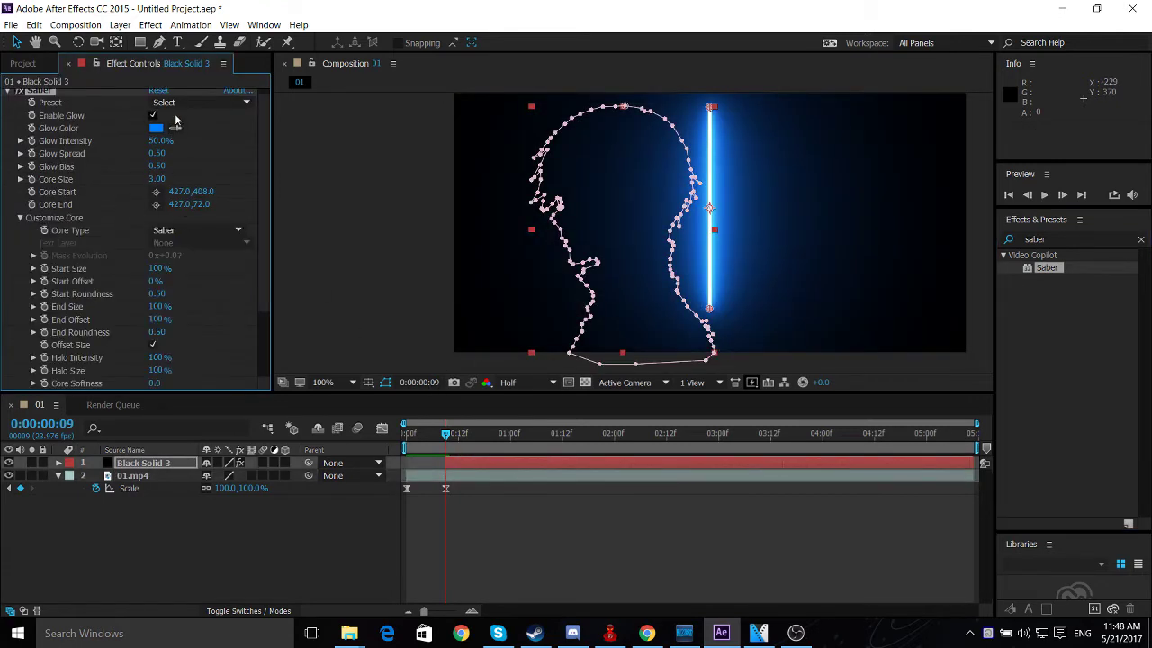
{"action": "left_click", "coordinate": [178, 232]}
{"action": "left_click", "coordinate": [185, 259]}
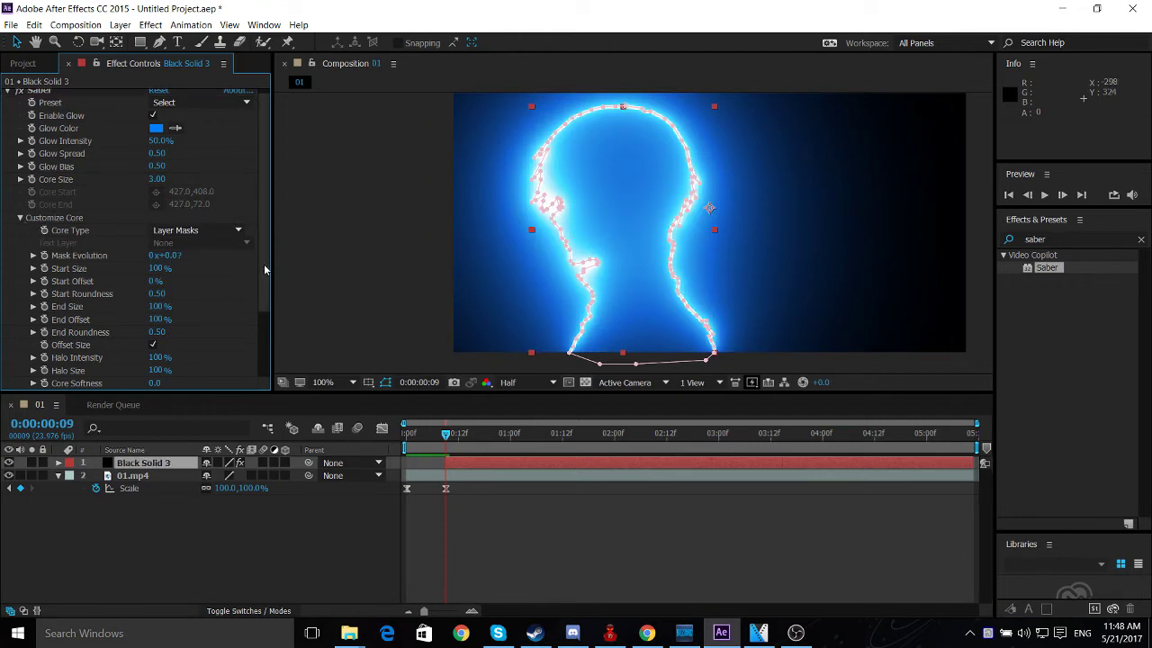
{"action": "scroll", "coordinate": [264, 264], "scroll_direction": "down", "scroll_amount": 2}
{"action": "scroll", "coordinate": [265, 270], "scroll_direction": "up", "scroll_amount": 2}
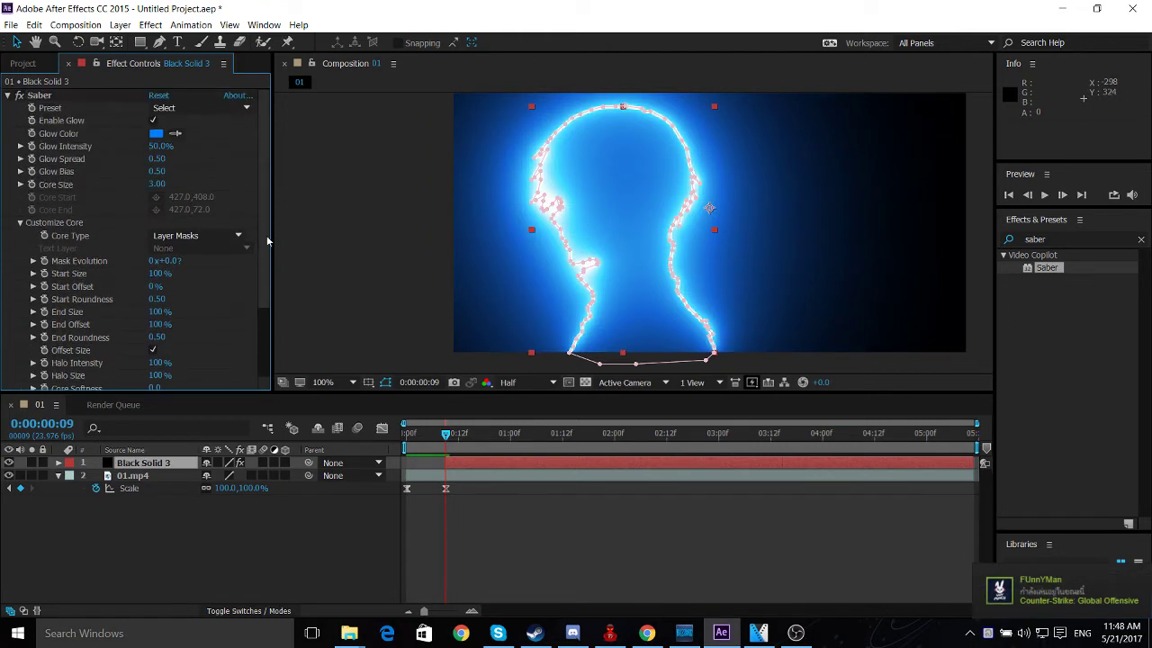
- Apply Saber's Core preset and set Black Solid 3's blending mode to Add
{"action": "left_click", "coordinate": [168, 108]}
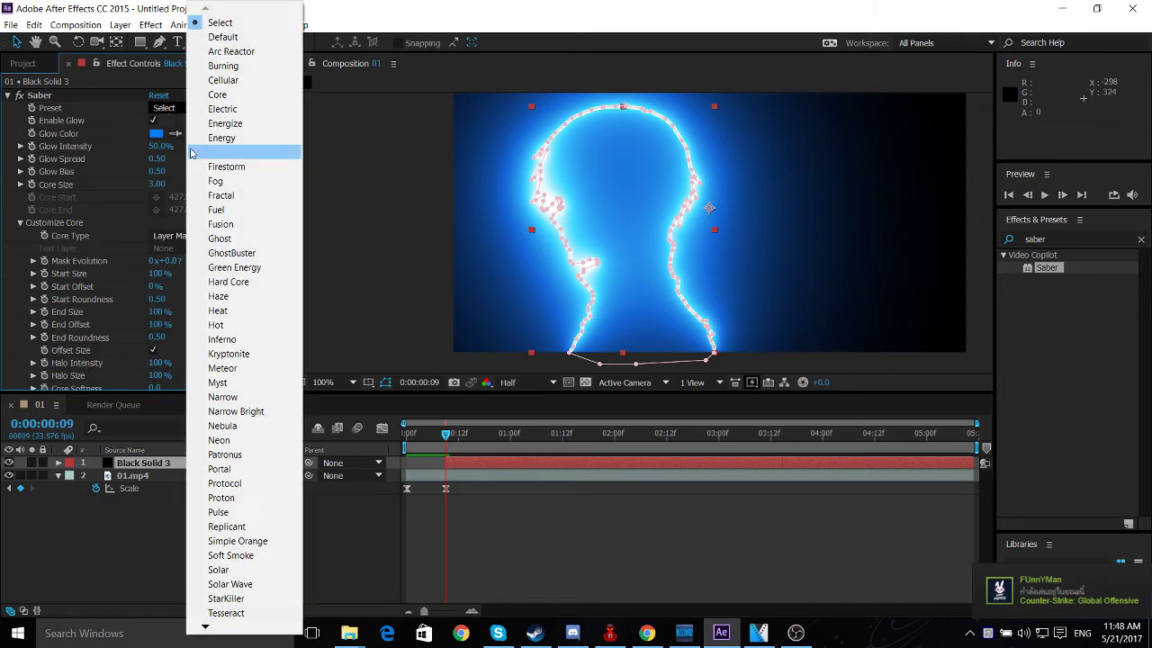
{"action": "left_click", "coordinate": [217, 95]}
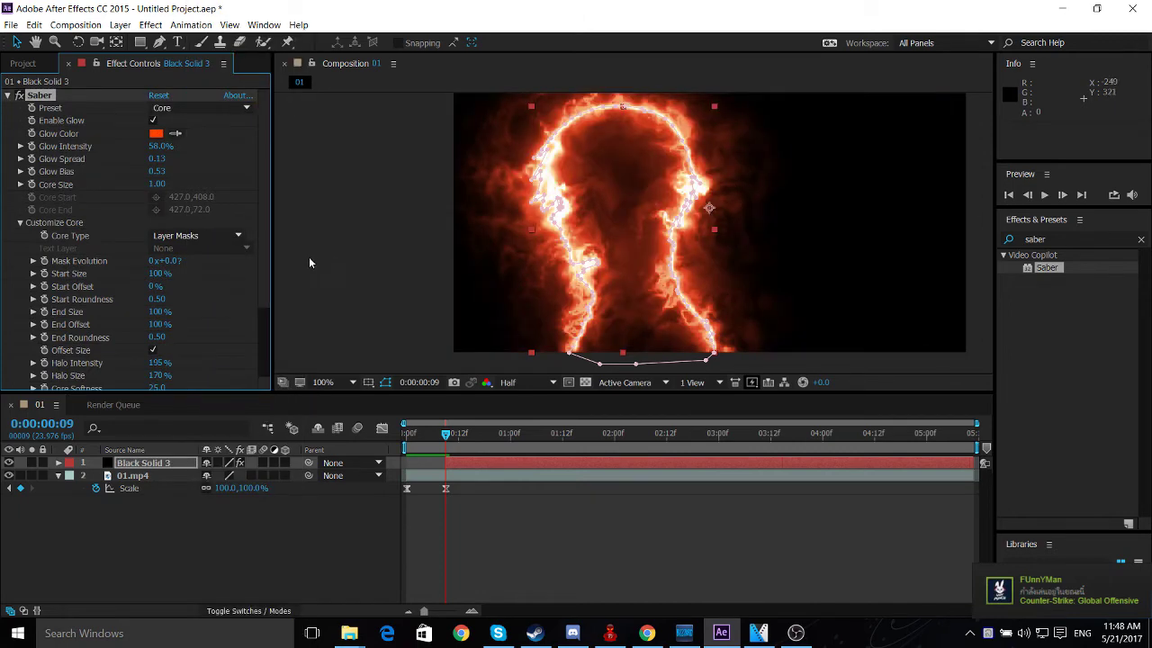
{"action": "right_click", "coordinate": [150, 469]}
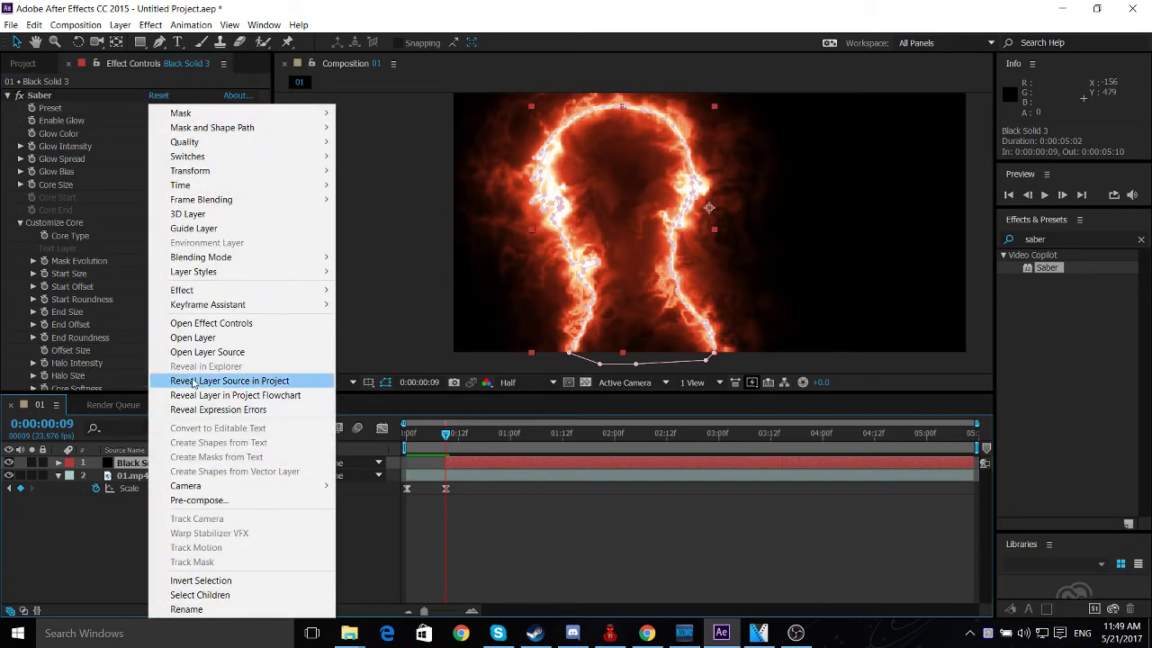
{"action": "mouse_move", "coordinate": [221, 262]}
{"action": "left_click", "coordinate": [369, 254]}
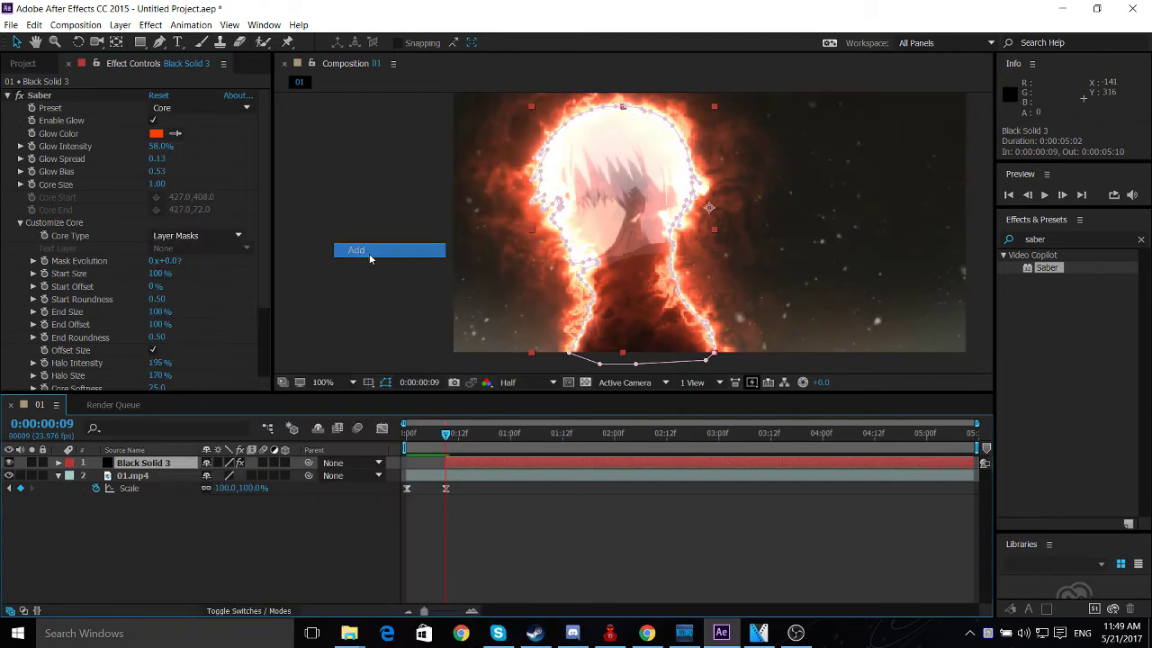
- Change Saber's preset to Electric and check an earlier frame
{"action": "left_click", "coordinate": [203, 108]}
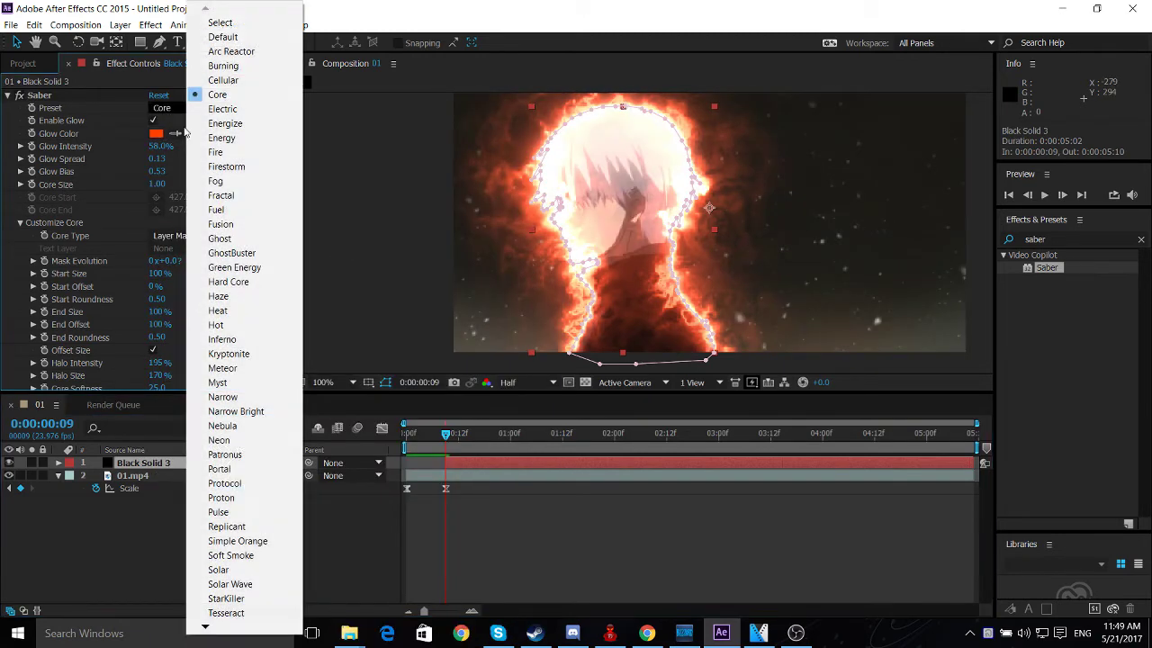
{"action": "left_click", "coordinate": [202, 110]}
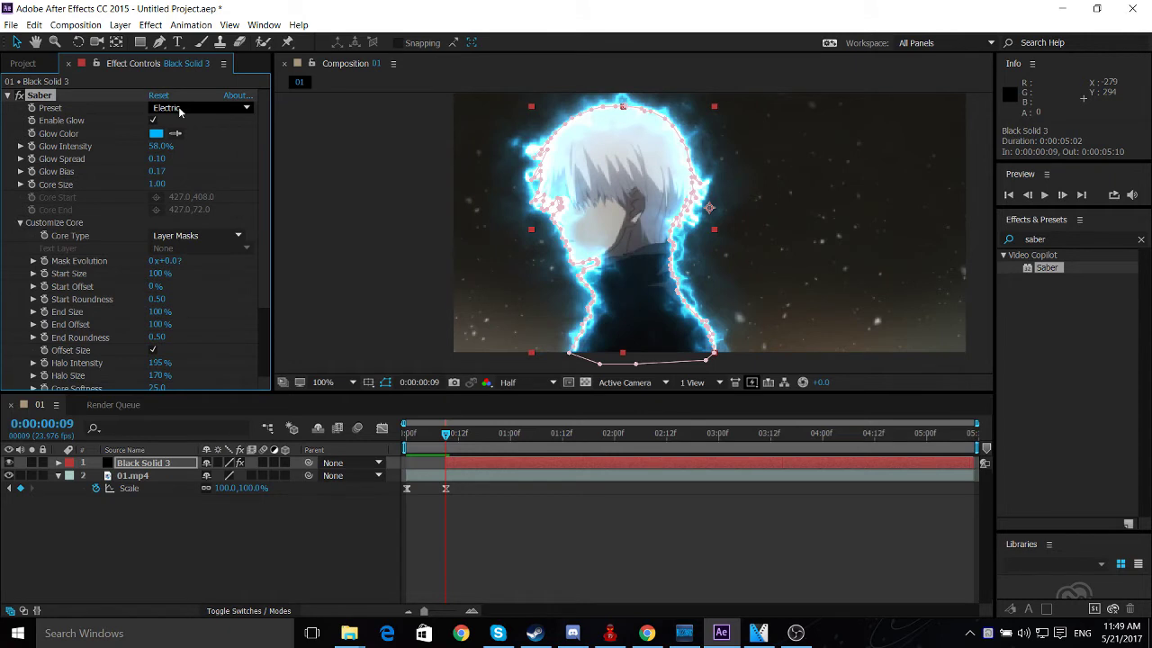
{"action": "left_click_drag", "start_coordinate": [409, 435], "coordinate": [557, 447]}
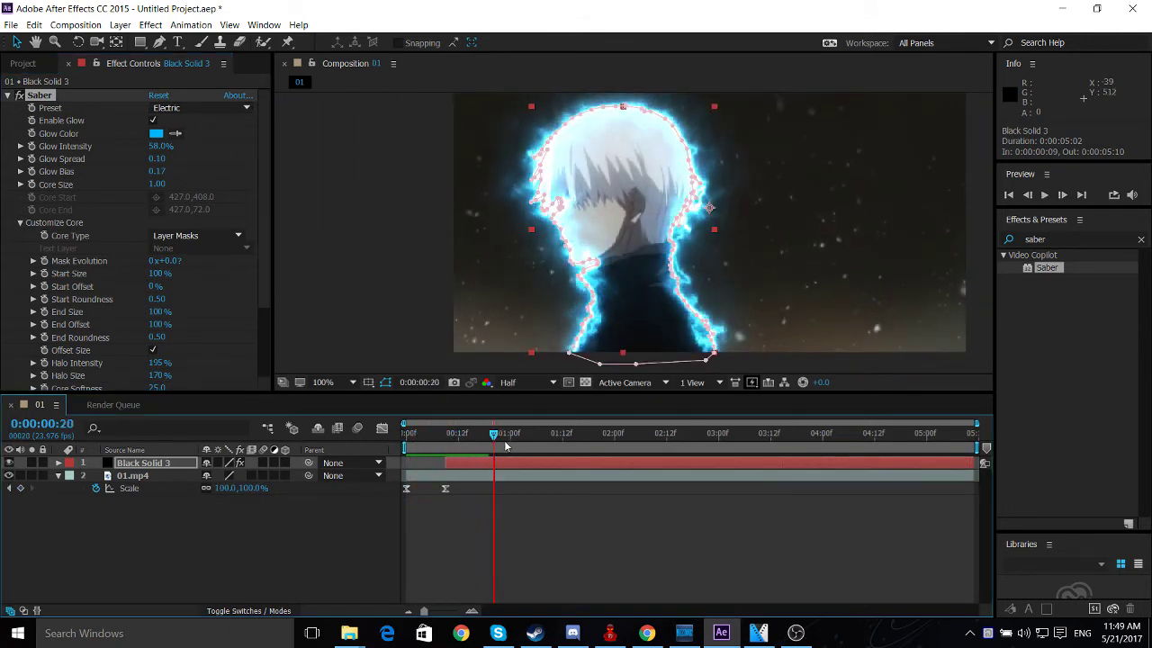
- Preview the Electric glow, scrubbing through the footage back to frame 10
{"action": "key", "text": "space"}
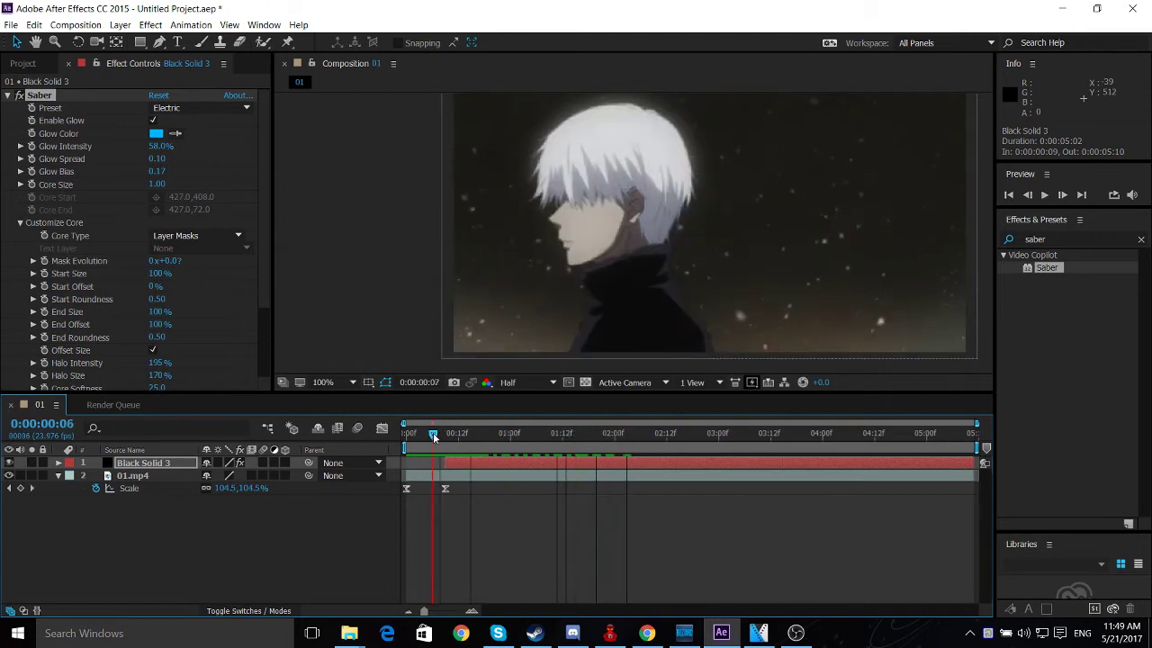
{"action": "left_click_drag", "start_coordinate": [433, 432], "coordinate": [448, 436]}
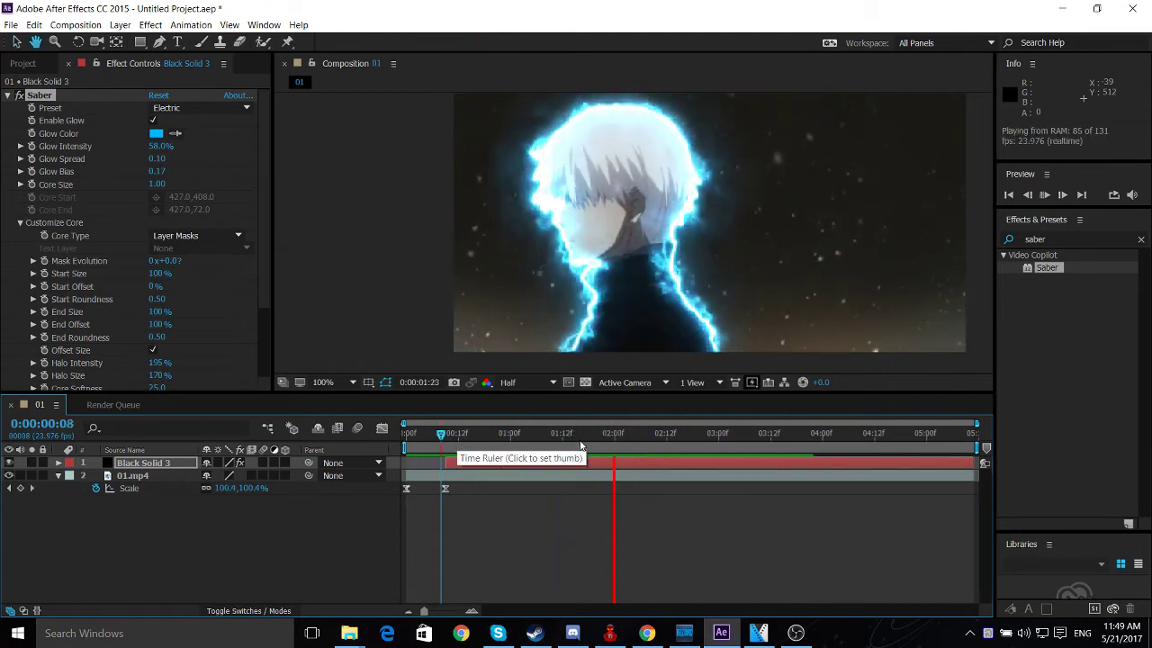
{"action": "left_click_drag", "start_coordinate": [486, 435], "coordinate": [446, 437]}
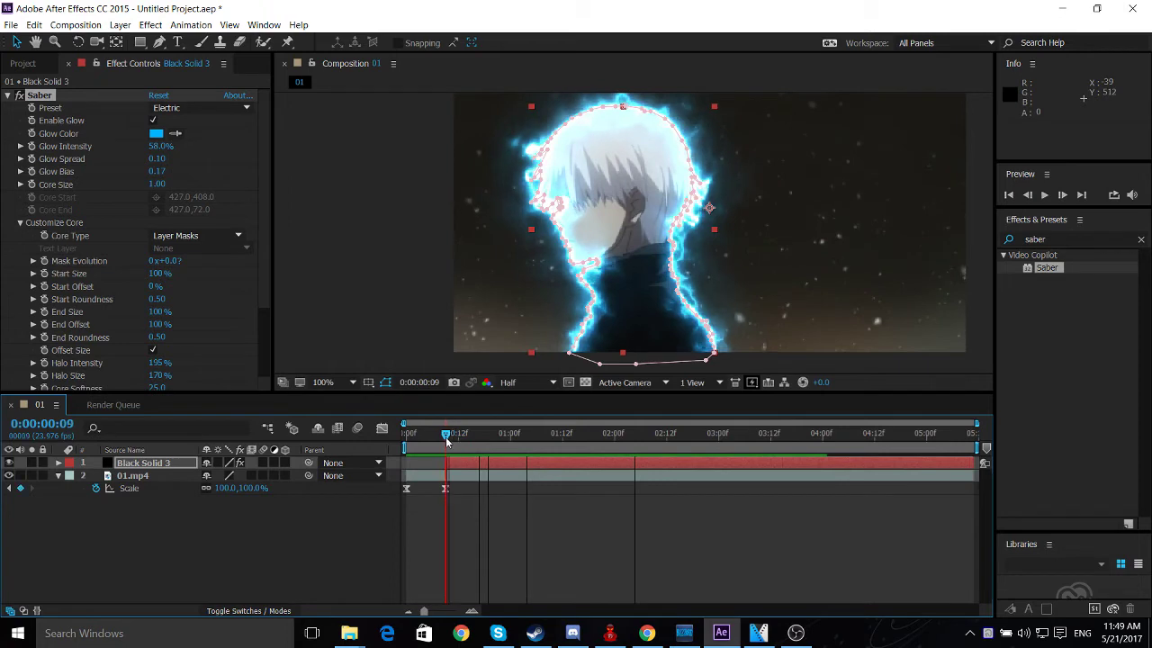
- Confirm the glow colour unchanged, preview again and settle on frame 9
{"action": "left_click", "coordinate": [157, 133]}
{"action": "left_click", "coordinate": [726, 227]}
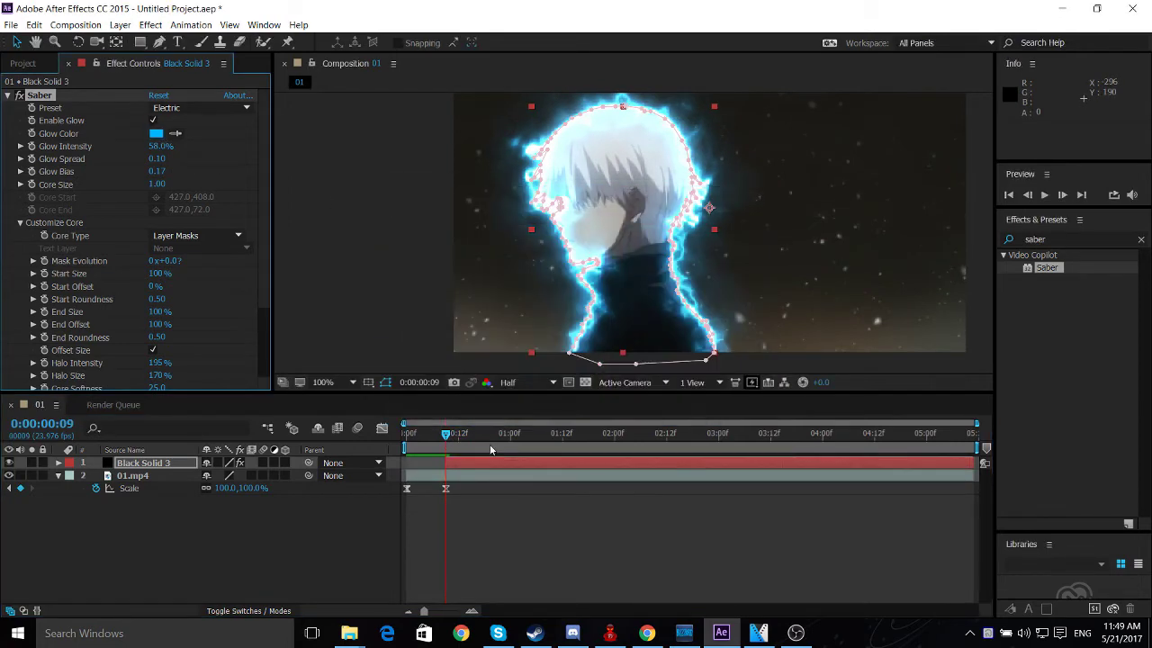
{"action": "key", "text": "space"}
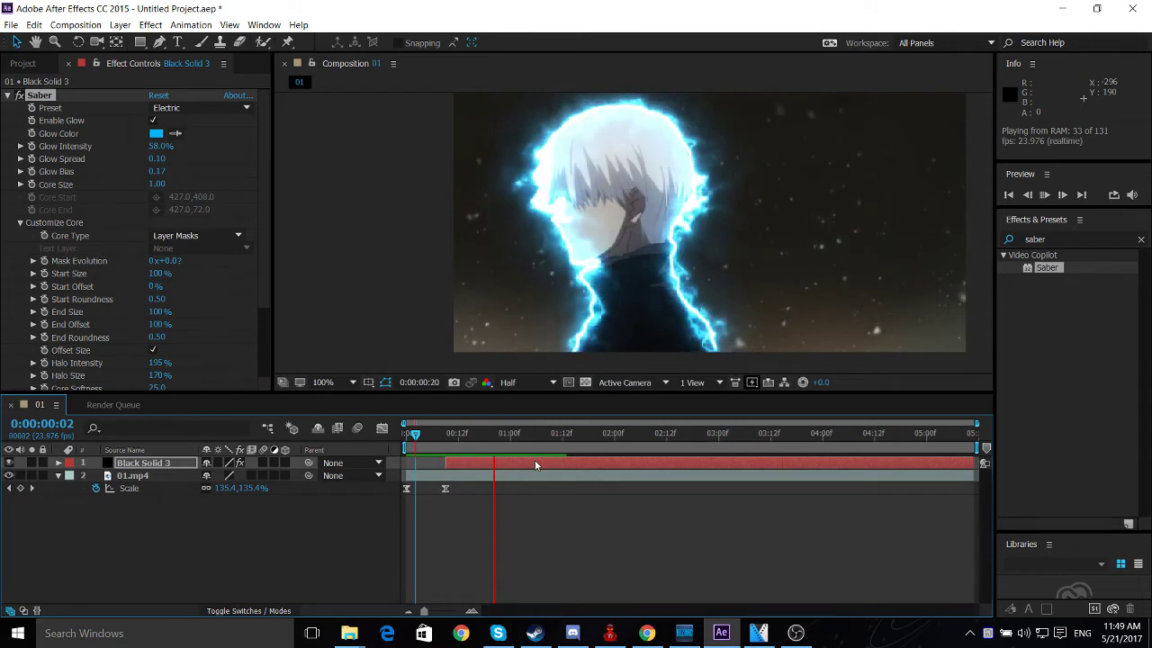
{"action": "left_click", "coordinate": [449, 437]}
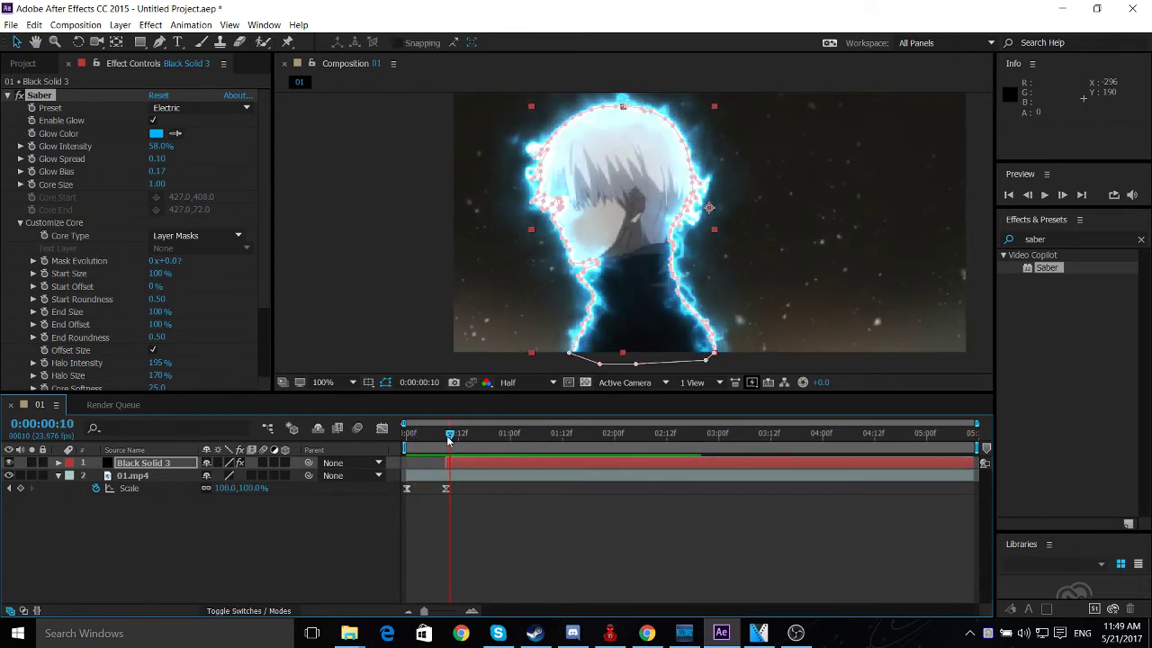
{"action": "left_click", "coordinate": [444, 433]}
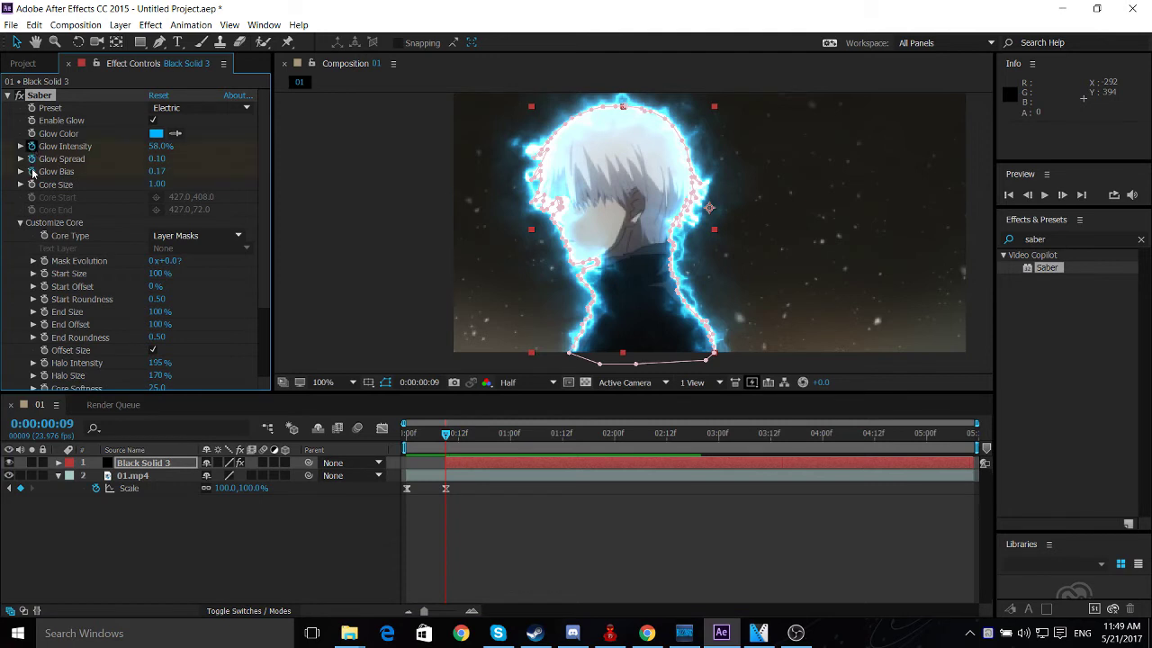
- Reveal the four keyframed glow properties and move their keyframes later to about 0:00:02:18
{"action": "key", "text": "u"}
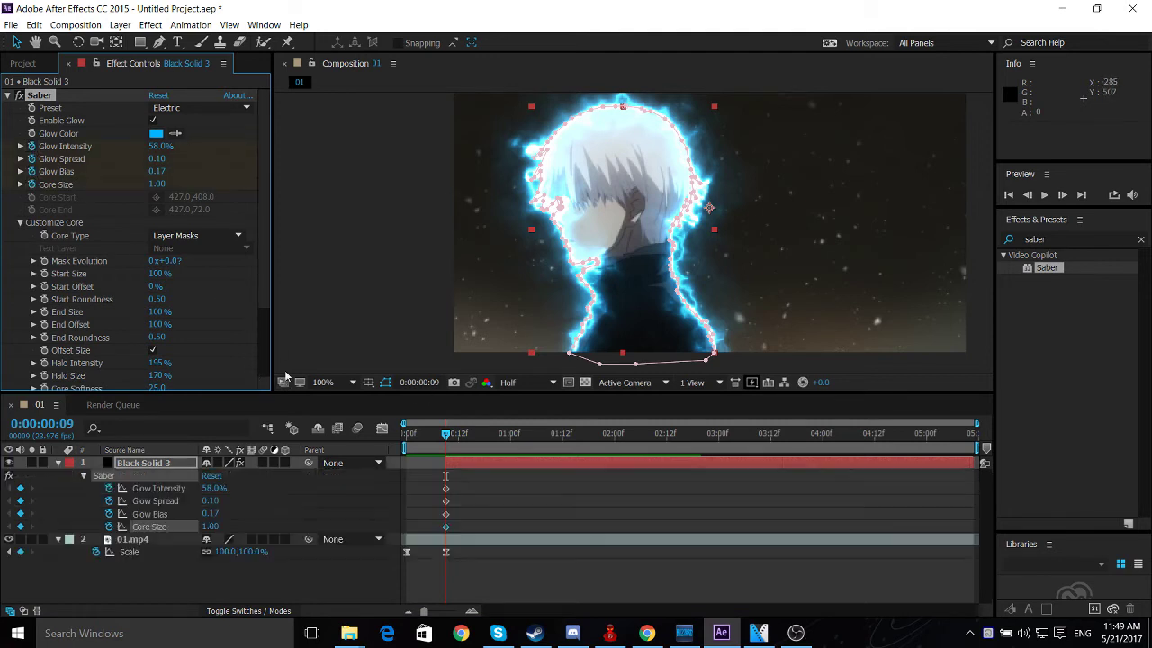
{"action": "left_click_drag", "start_coordinate": [418, 546], "coordinate": [463, 482]}
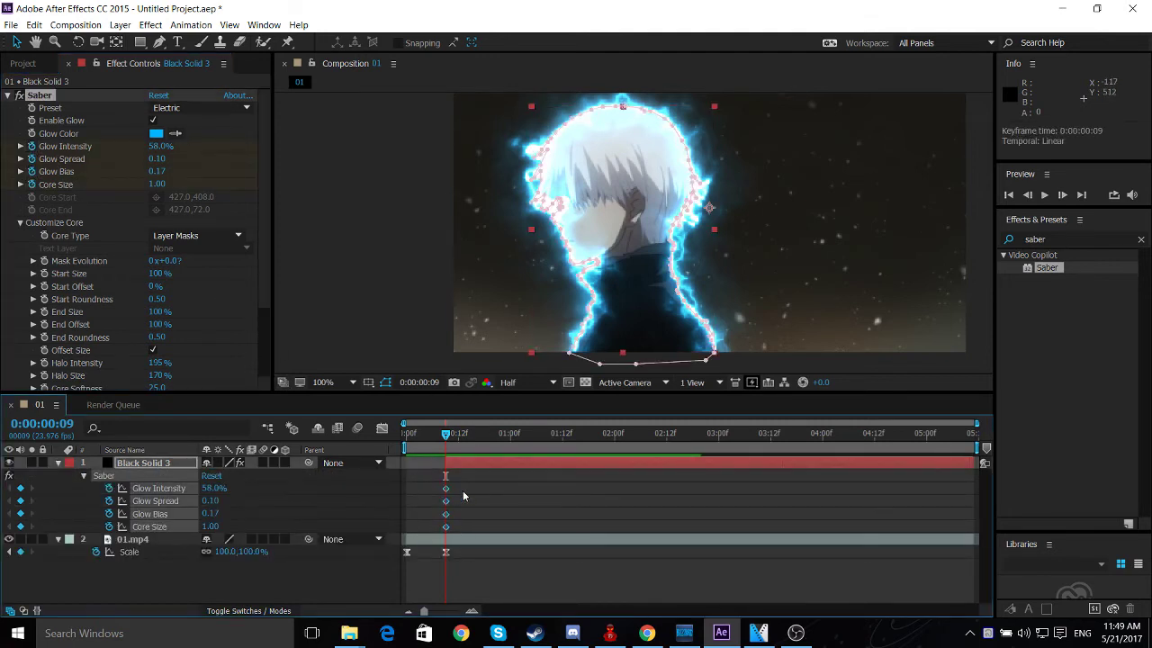
{"action": "mouse_move", "coordinate": [577, 496]}
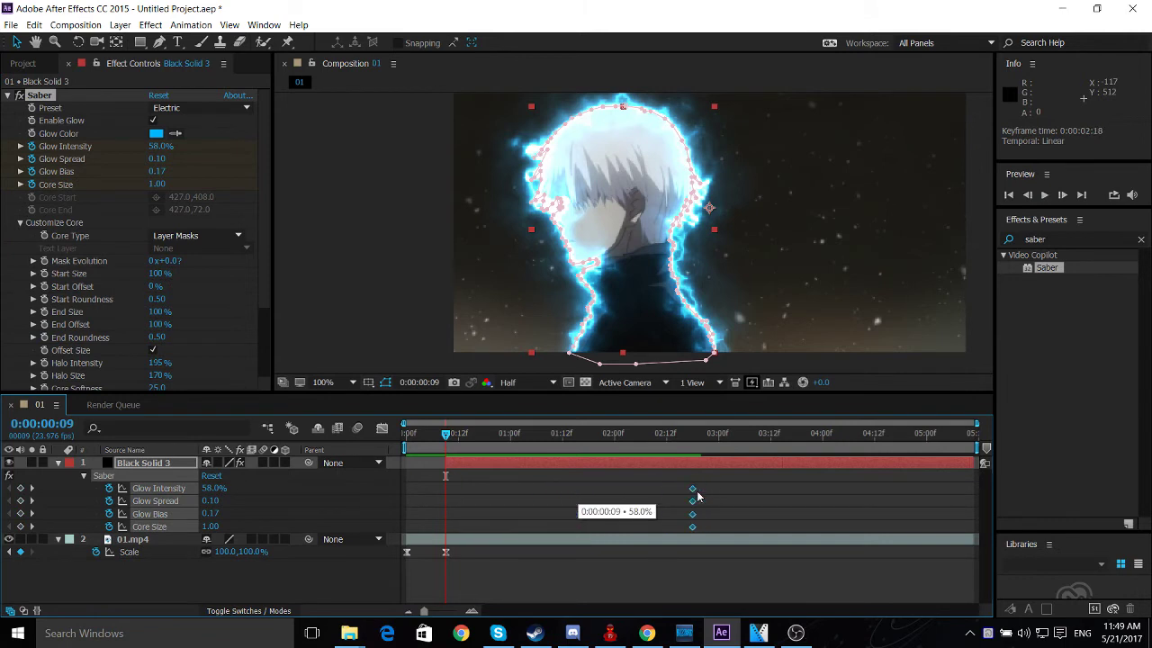
- At frame 9, set Glow Intensity, Glow Spread, Glow Bias and Core Size all to 0
{"action": "left_click", "coordinate": [161, 146]}
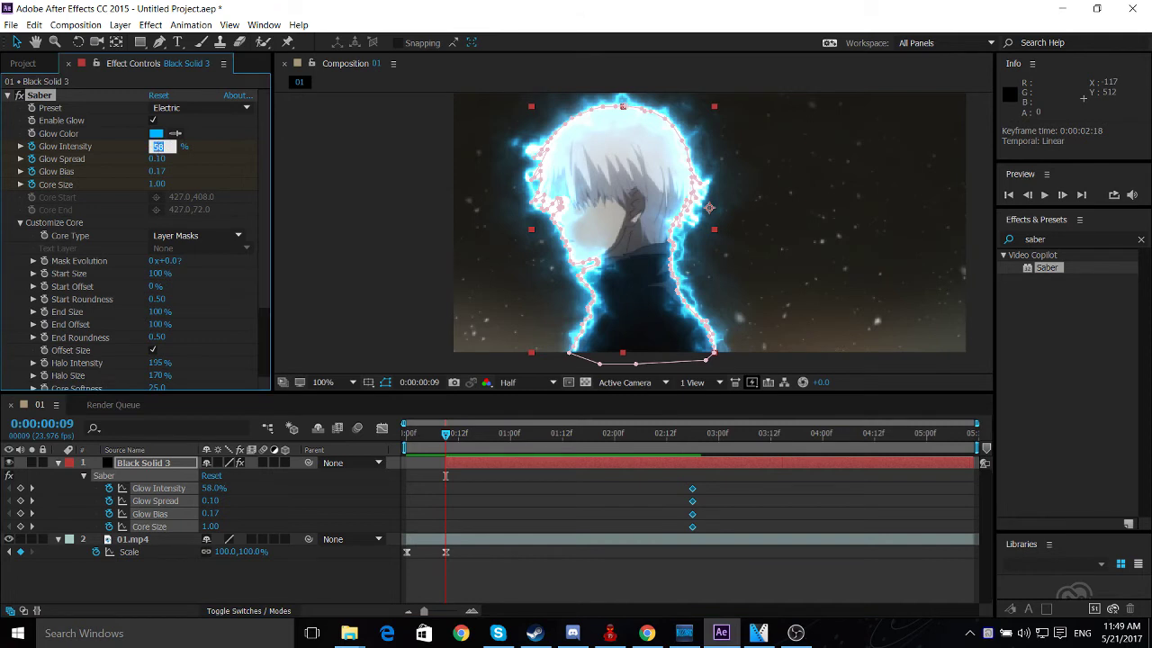
{"action": "type", "text": "0"}
{"action": "key", "text": "Return"}
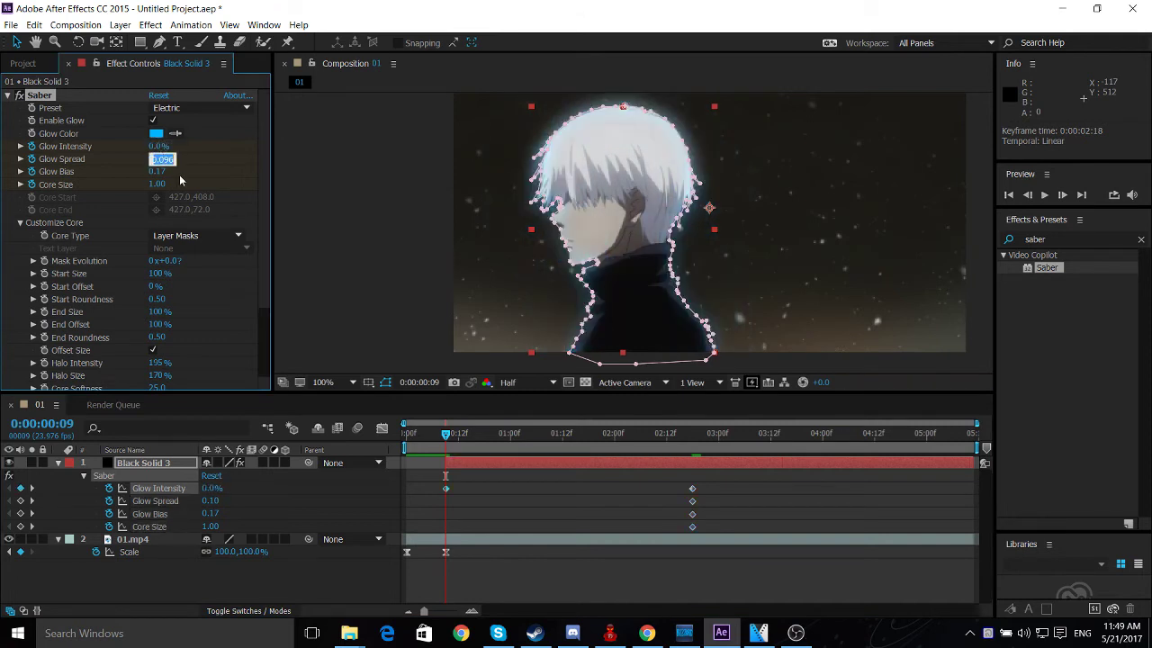
{"action": "type", "text": "0"}
{"action": "key", "text": "Return"}
{"action": "left_click", "coordinate": [163, 172]}
{"action": "type", "text": "0"}
{"action": "key", "text": "Return"}
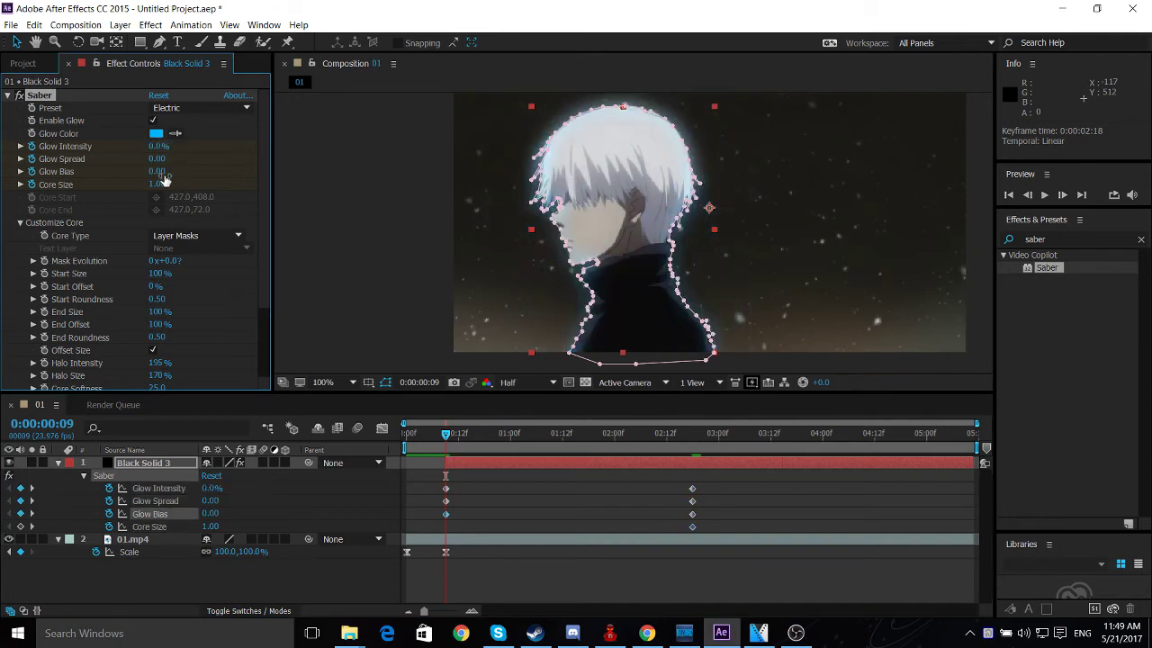
{"action": "type", "text": "0"}
{"action": "key", "text": "Return"}
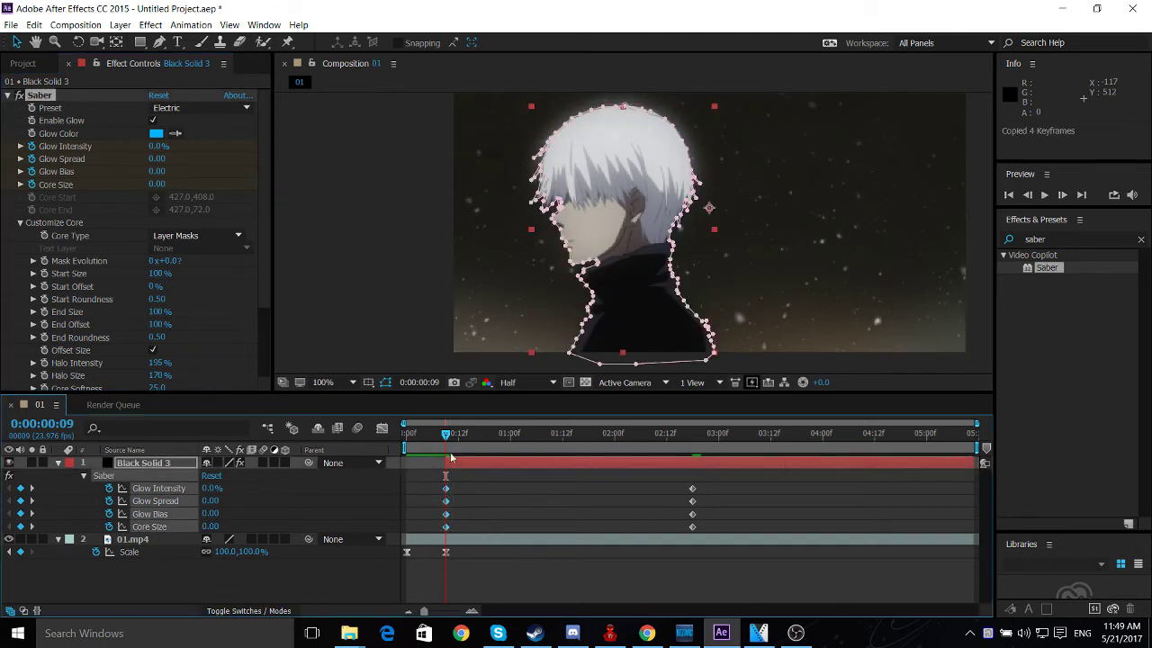
- Paste the four glow keyframes at the layer's end, shift the peak keyframes to 0:00:03:22, and preview
{"action": "mouse_move", "coordinate": [447, 434]}
{"action": "left_mouse_down"}
{"action": "mouse_move", "coordinate": [969, 434]}
{"action": "mouse_move", "coordinate": [407, 433]}
{"action": "left_mouse_up"}
{"action": "key", "text": "ctrl+v"}
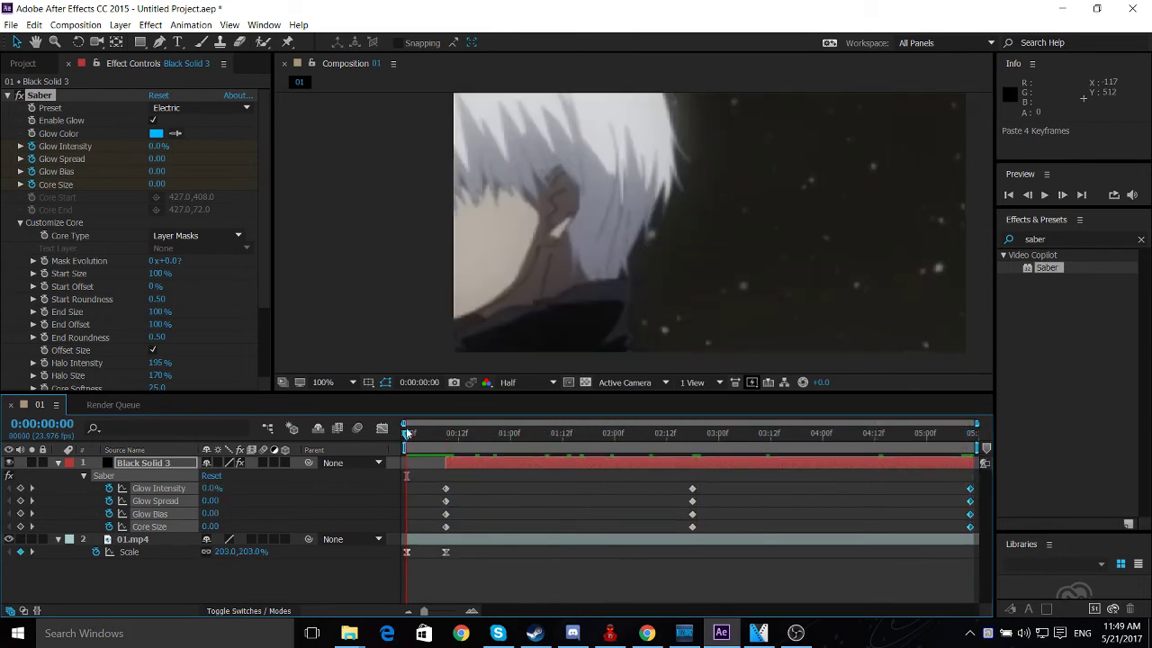
{"action": "mouse_move", "coordinate": [407, 433]}
{"action": "left_mouse_down"}
{"action": "mouse_move", "coordinate": [723, 459]}
{"action": "mouse_move", "coordinate": [701, 533]}
{"action": "mouse_move", "coordinate": [818, 510]}
{"action": "left_mouse_up"}
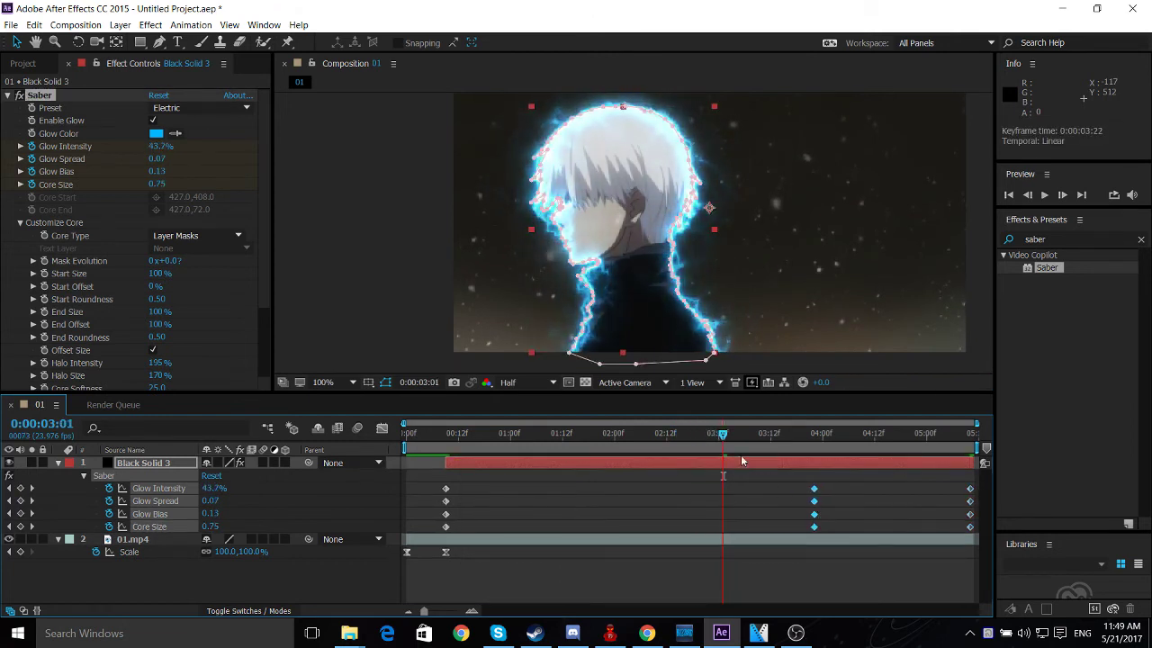
{"action": "key", "text": "space"}
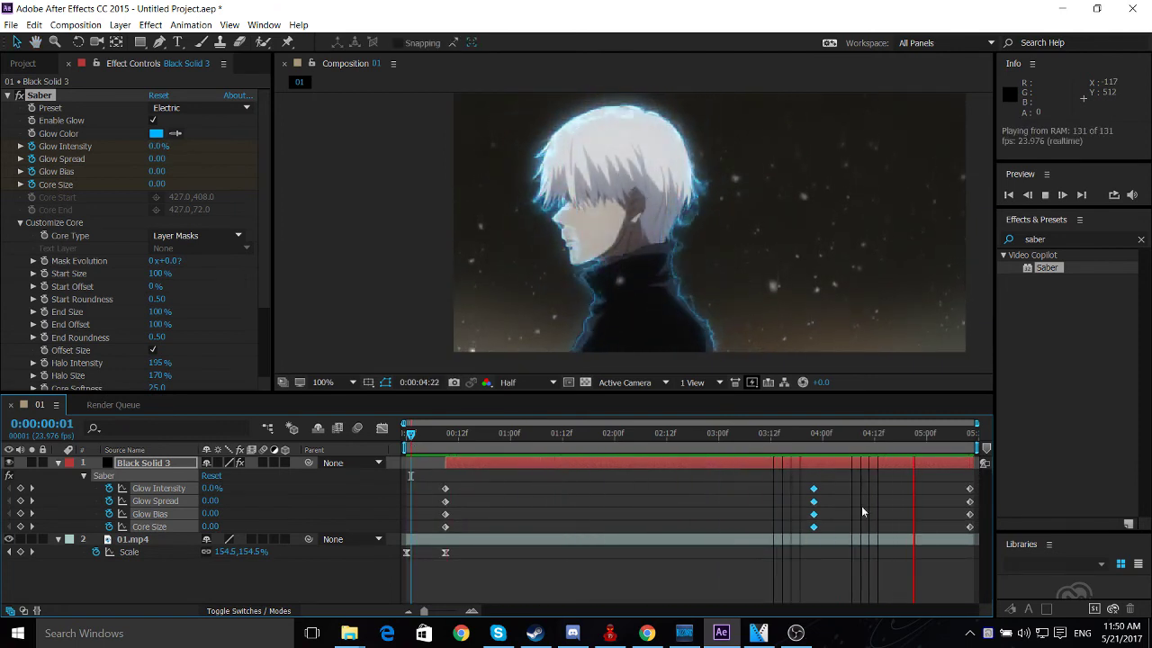
- Marquee-select and delete the four end-of-layer glow keyframes, then preview the result
{"action": "left_click", "coordinate": [905, 501]}
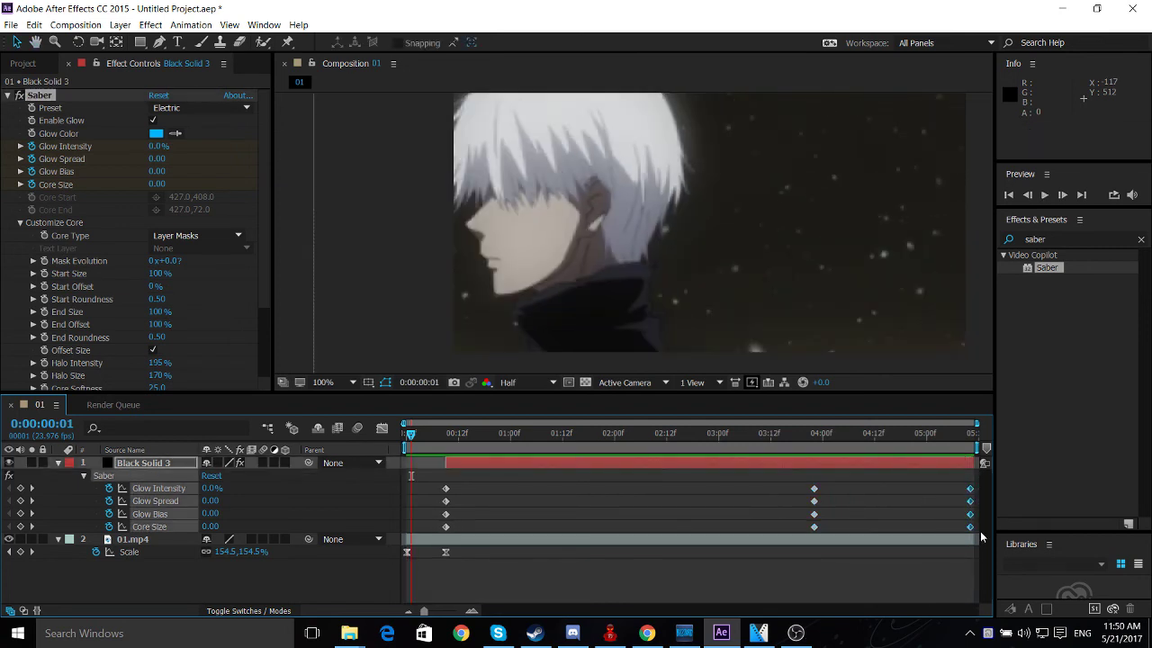
{"action": "left_click_drag", "start_coordinate": [980, 531], "coordinate": [941, 481]}
{"action": "key", "text": "Delete"}
{"action": "key", "text": "space"}
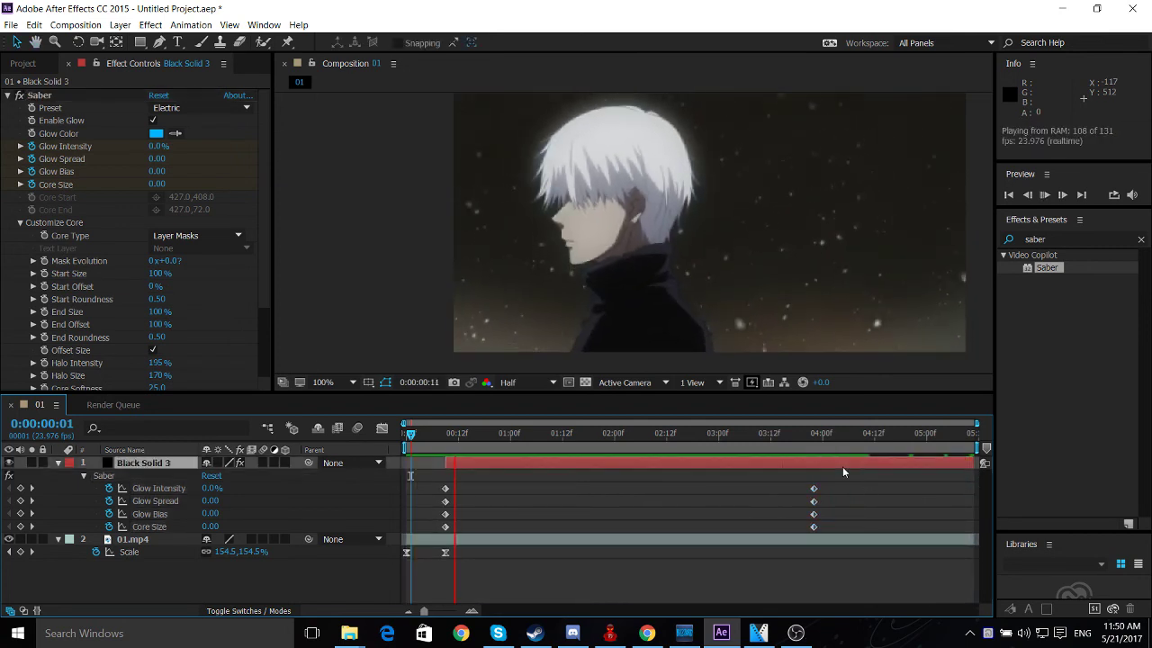